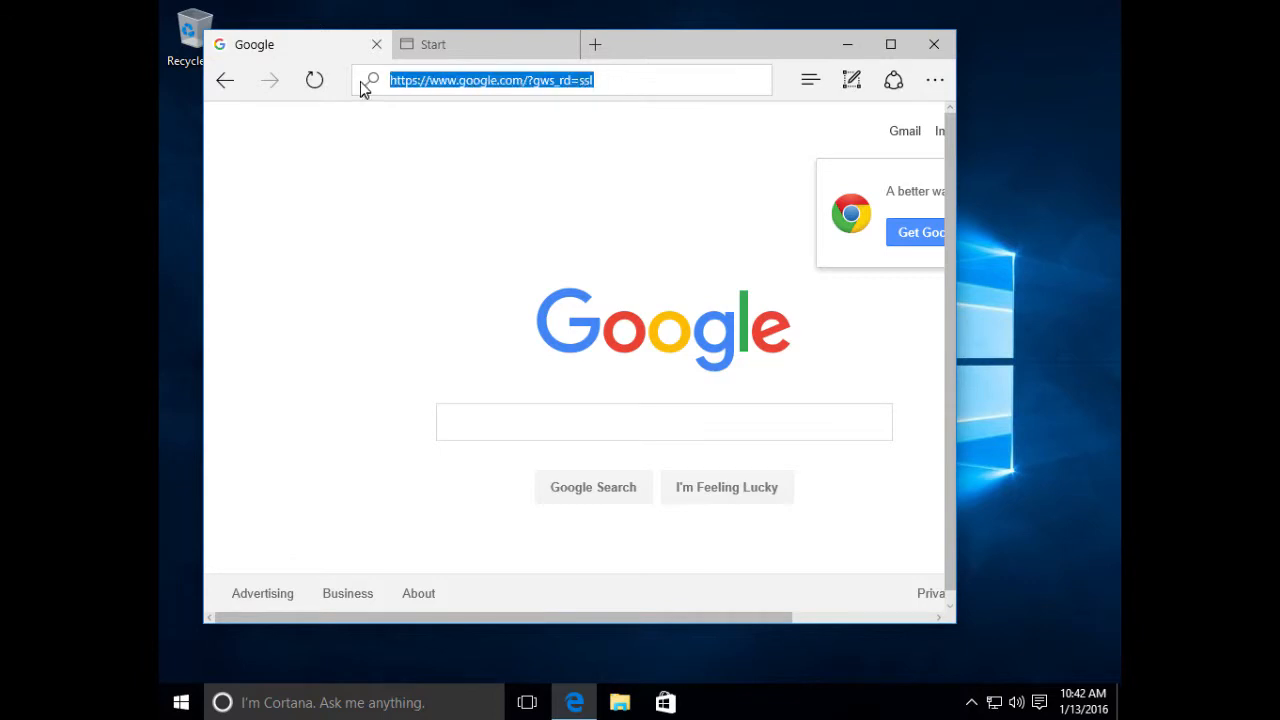
- Load the gerstco.com DVExtras_setup.exe address in Edge to download the installer
key(Return)
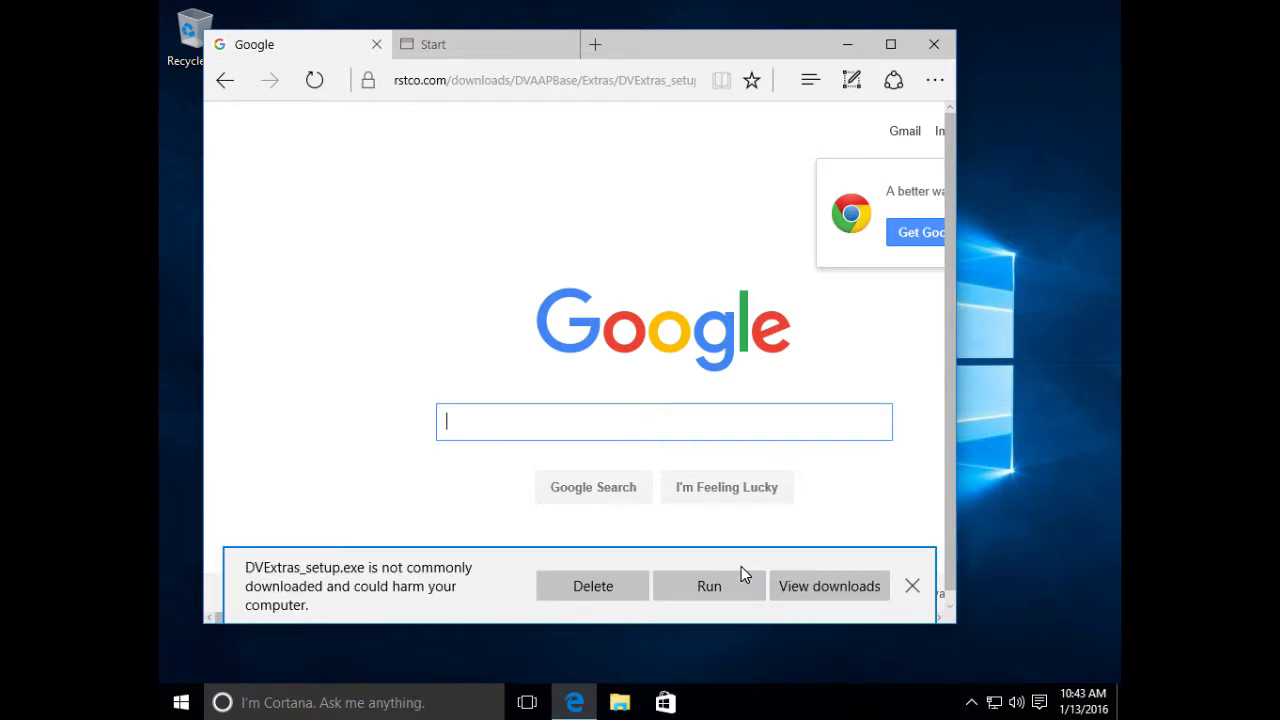
- Run the downloaded DVExtras_setup.exe from Edge's download warning bar
click(741, 575)
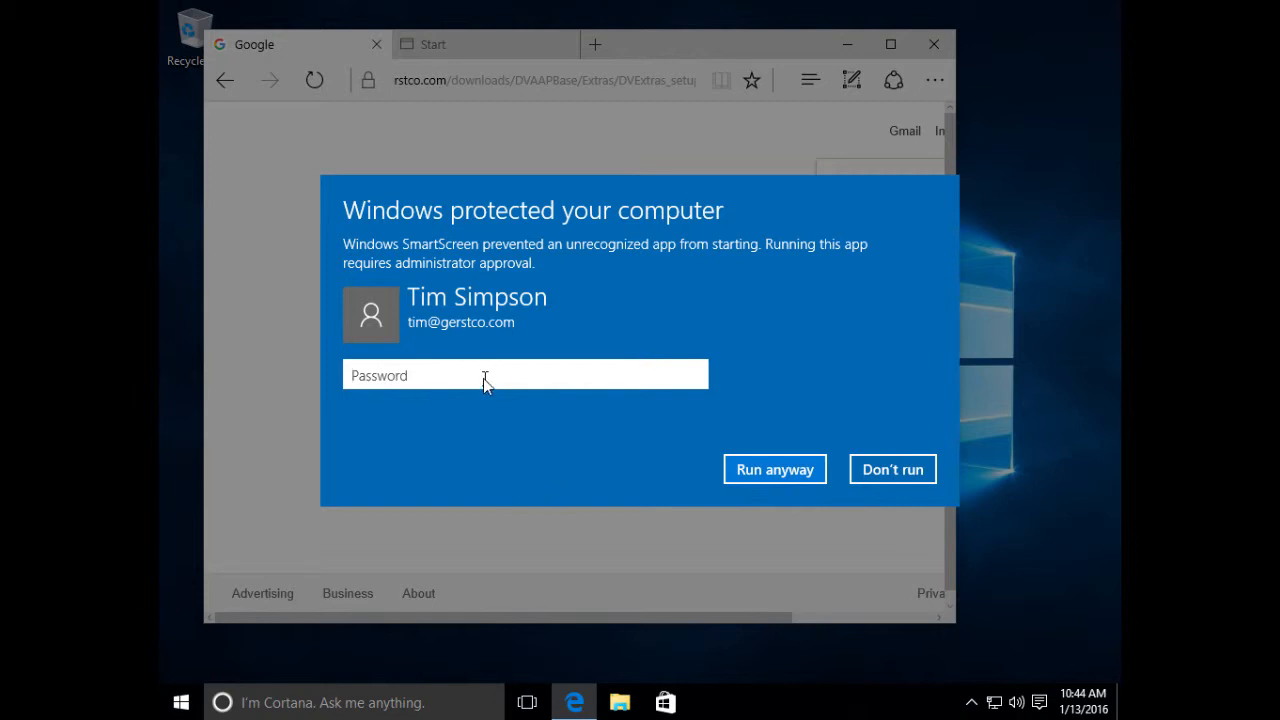
- Approve the DVAAPBase Extras setup with the administrator password in both SmartScreen and User Account Control
text(•••••••••••)
click(777, 474)
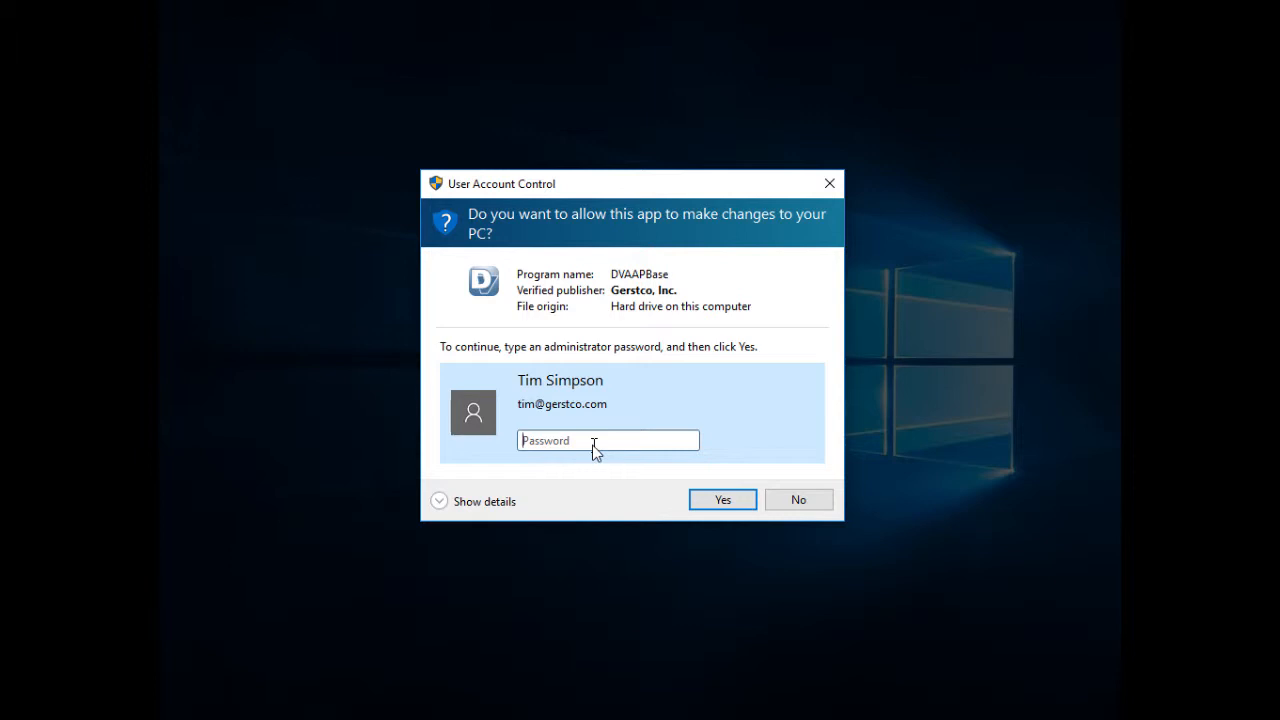
text(•••••••••••)
click(731, 498)
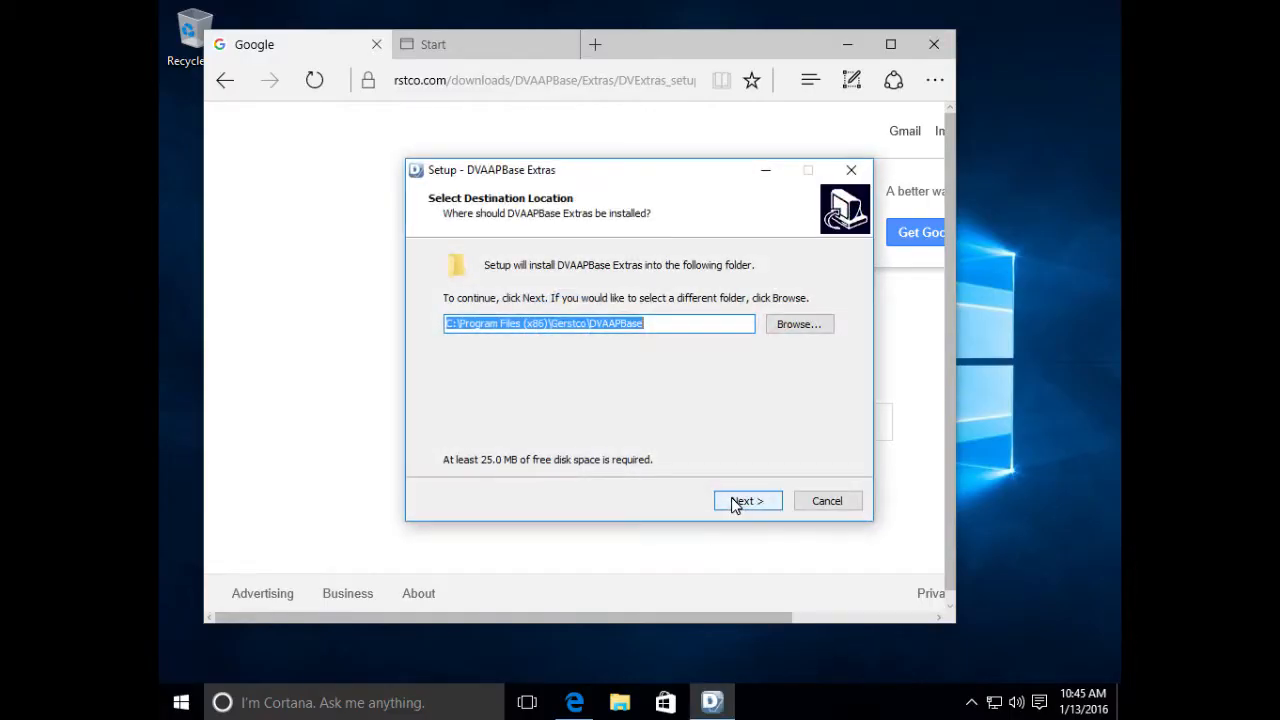
- Install DVAAPBase Extras to the default Gerstco\DVAAPBase folder, then close Edge
click(740, 503)
click(741, 505)
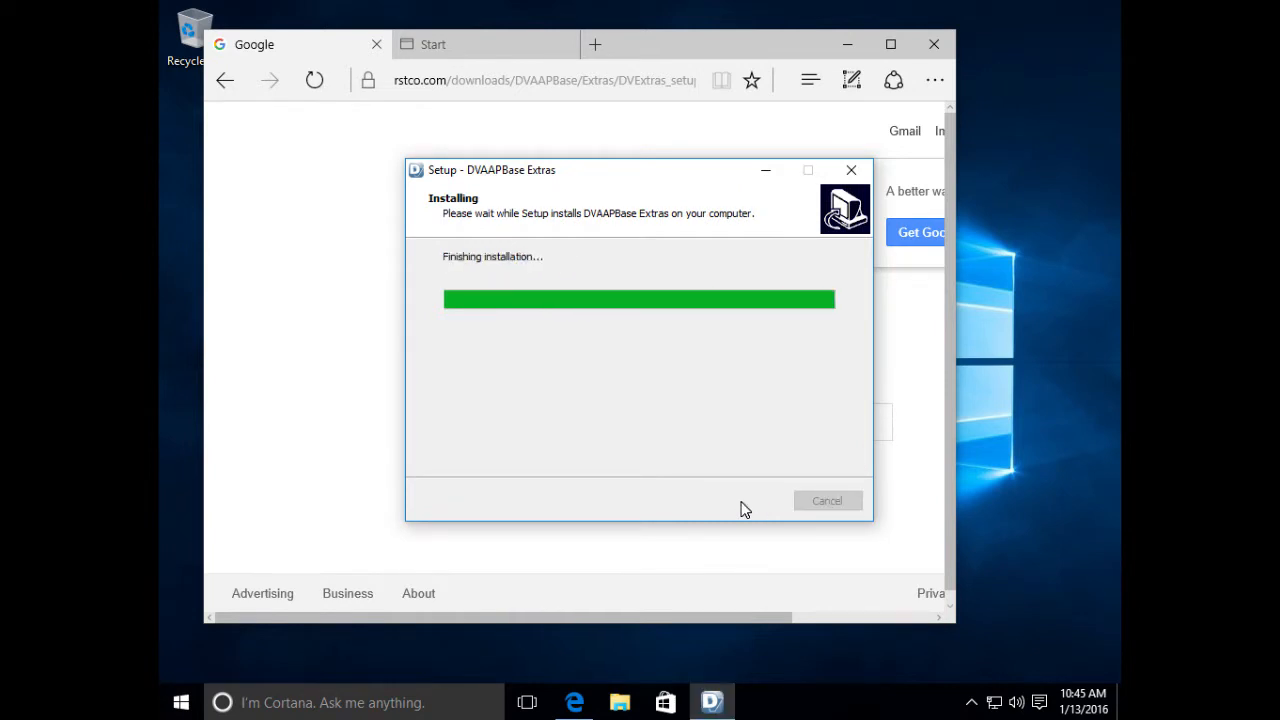
click(744, 506)
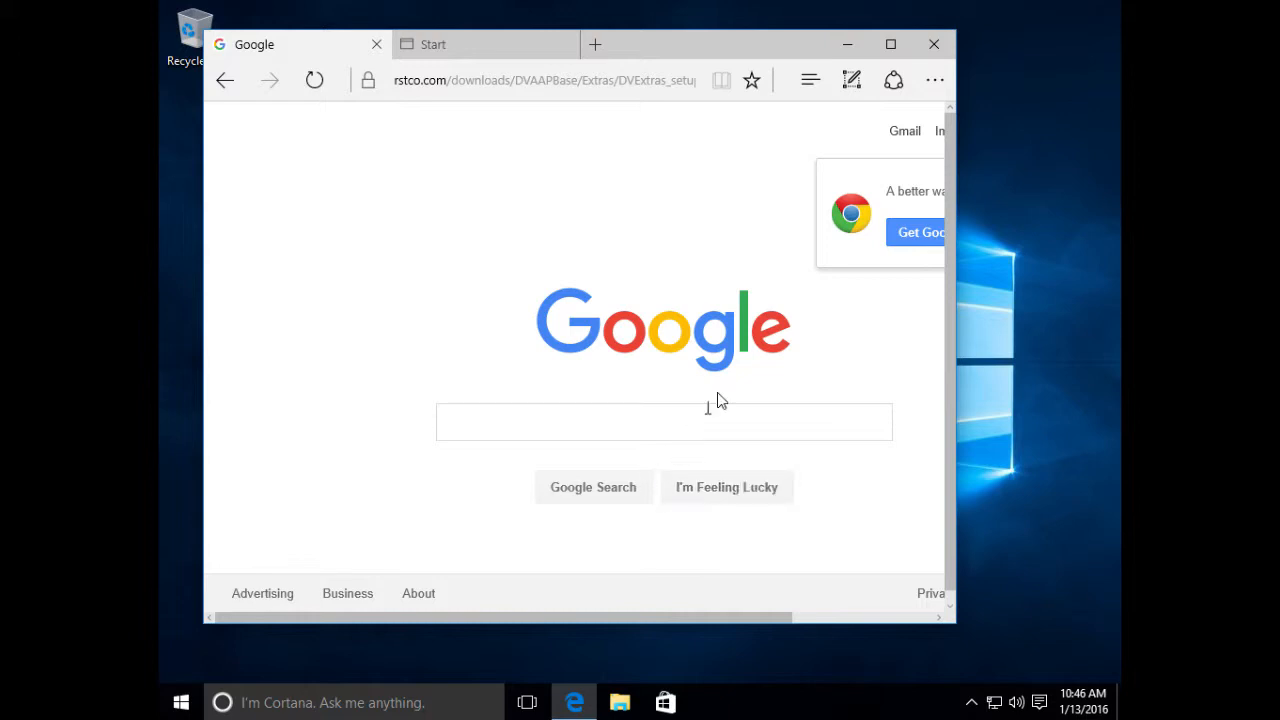
click(935, 46)
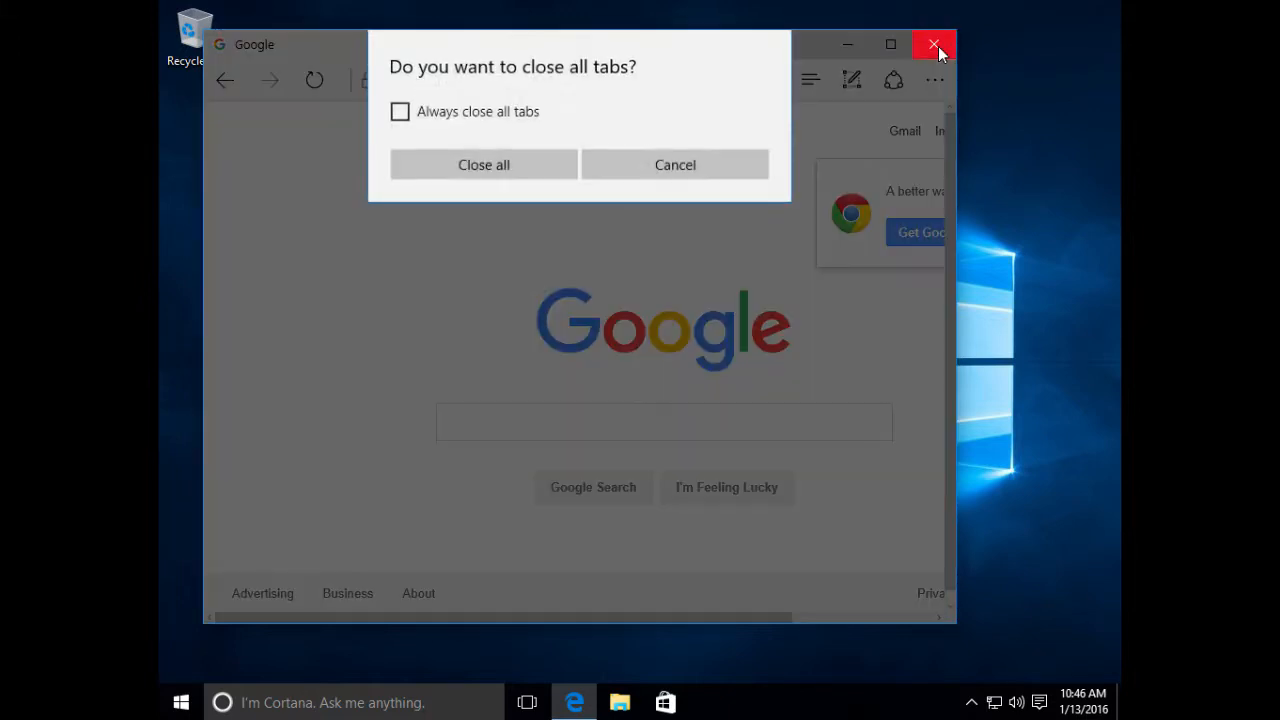
- Close all Edge tabs, confirm DVAAPBase PDF Printer under Printers & scanners, then open File Explorer
click(540, 165)
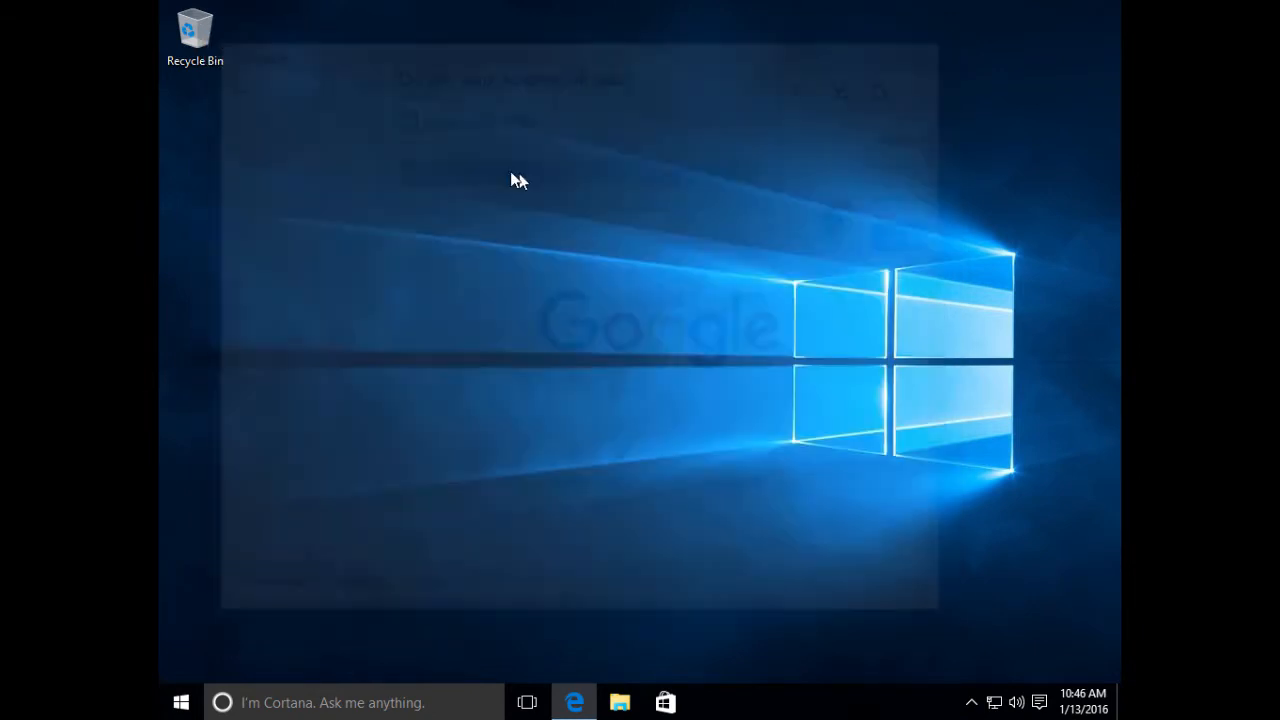
click(182, 703)
click(253, 594)
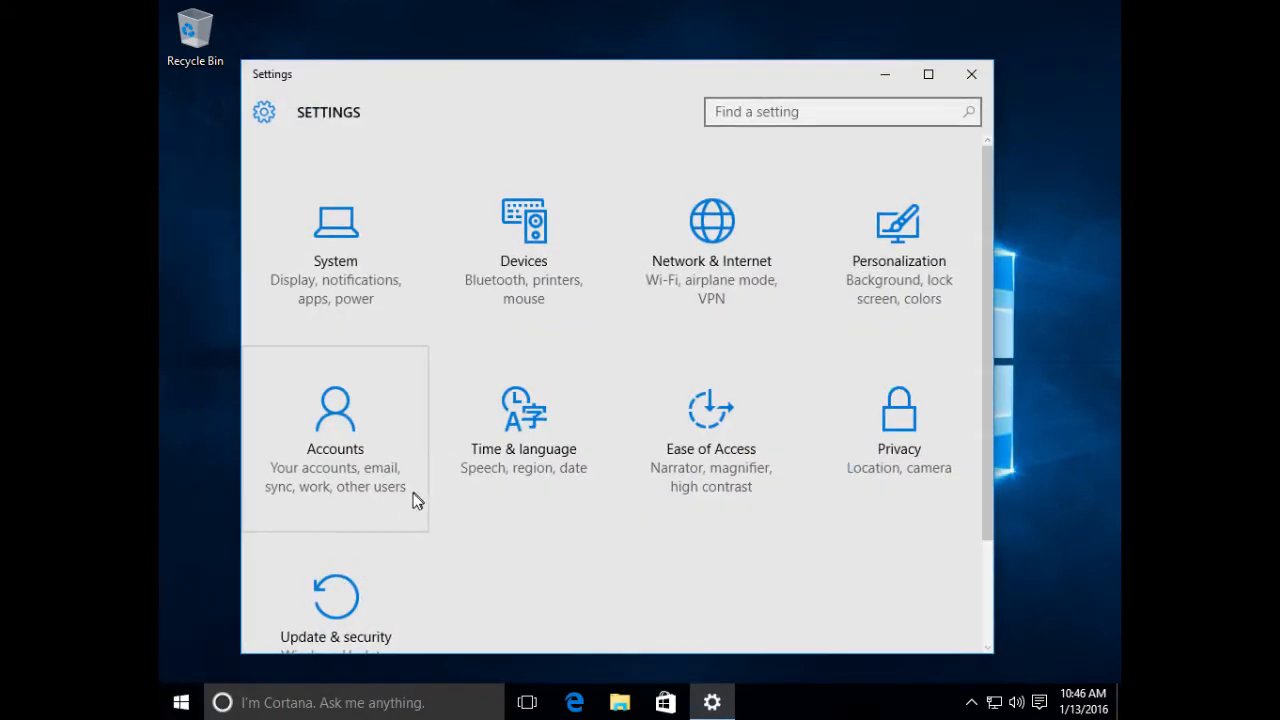
click(540, 252)
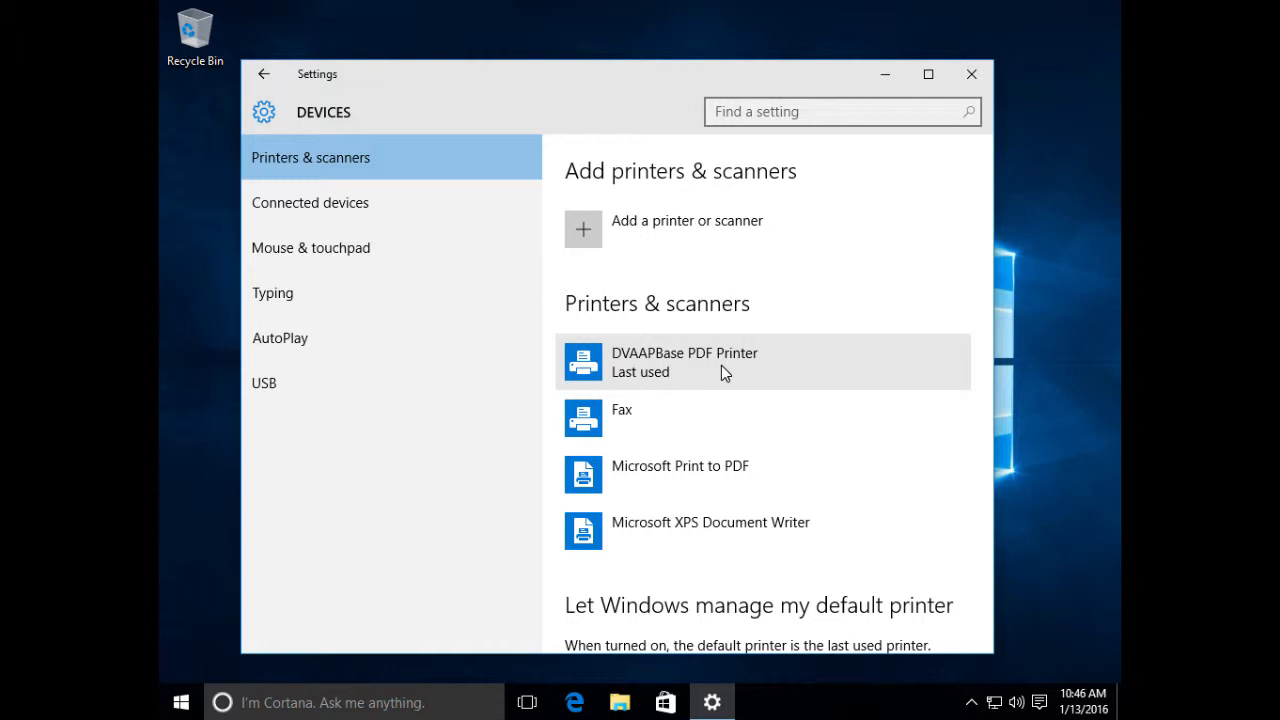
click(971, 74)
click(621, 704)
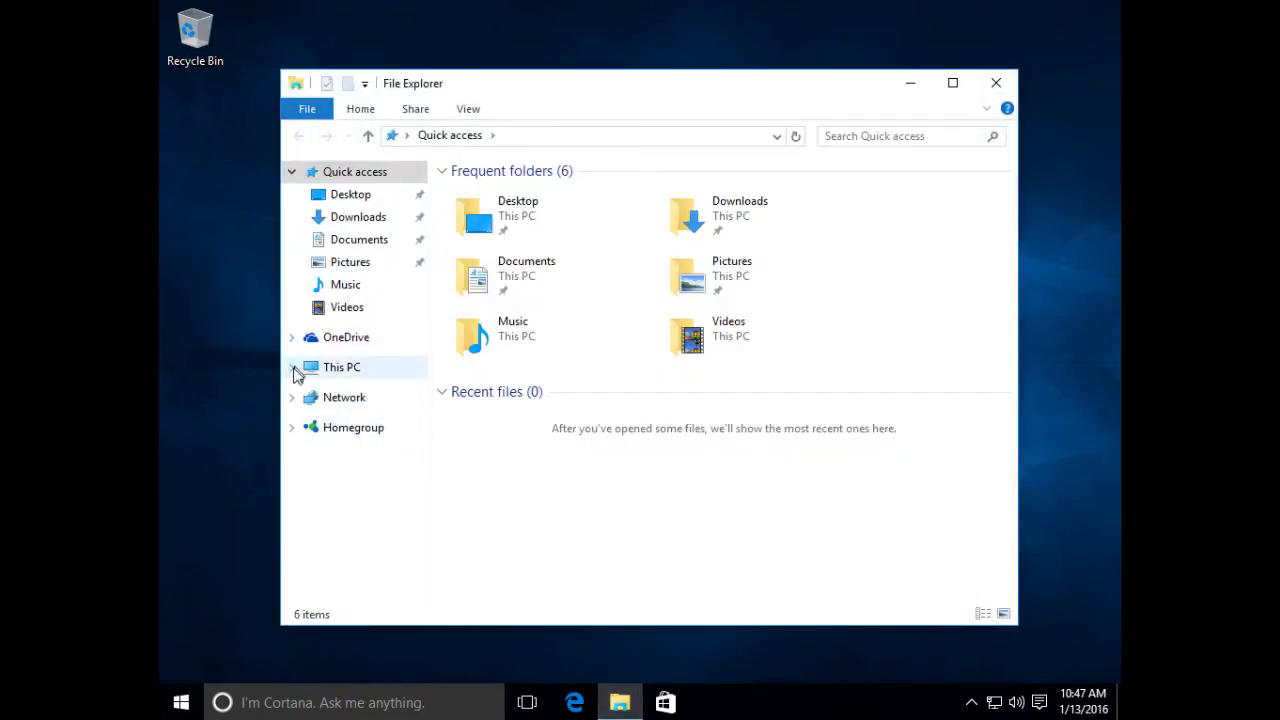
- Browse to C:\Program Files (x86)\Gerstco\DVAAPBase and select the Vet IWD Templates folder
click(291, 367)
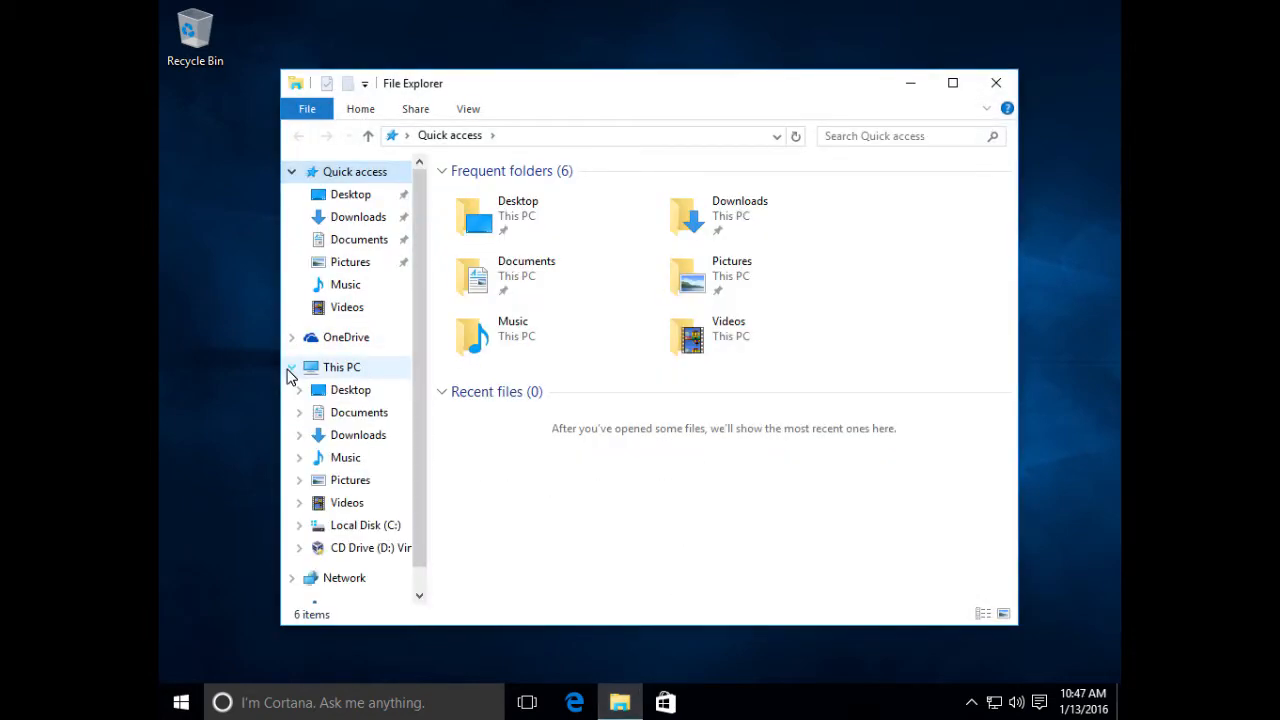
click(340, 527)
click(530, 255)
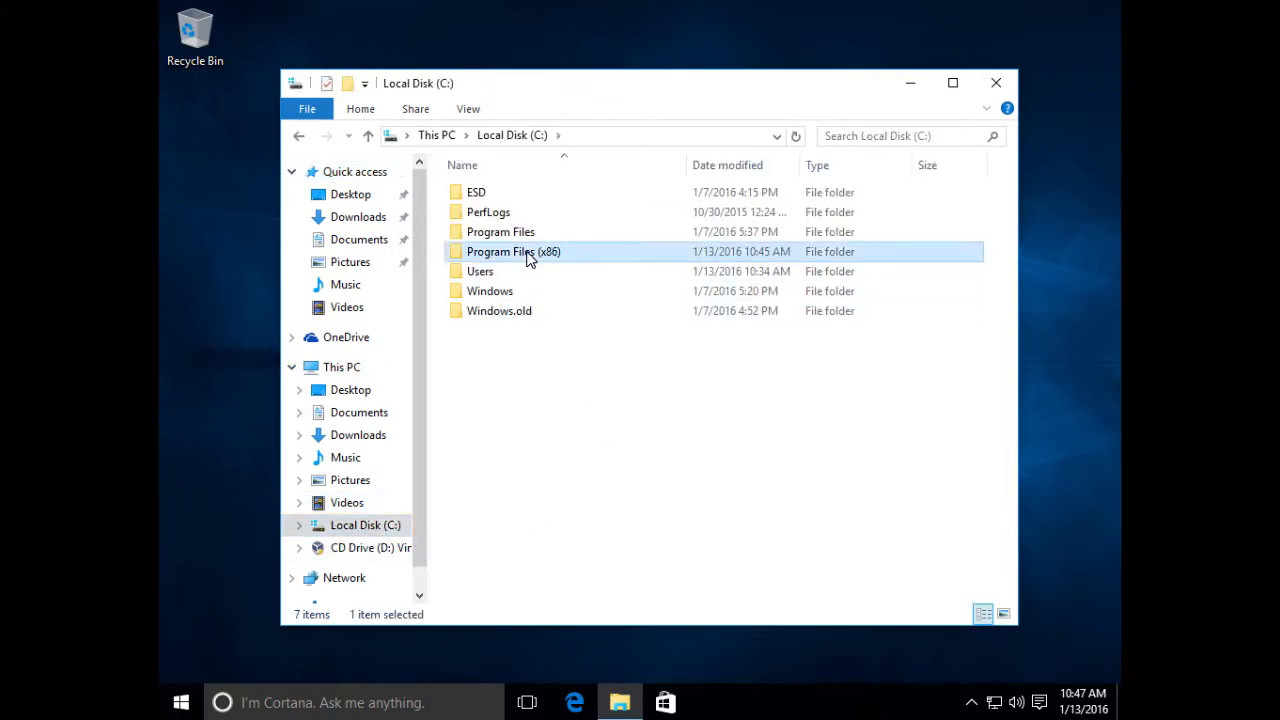
double_click(530, 255)
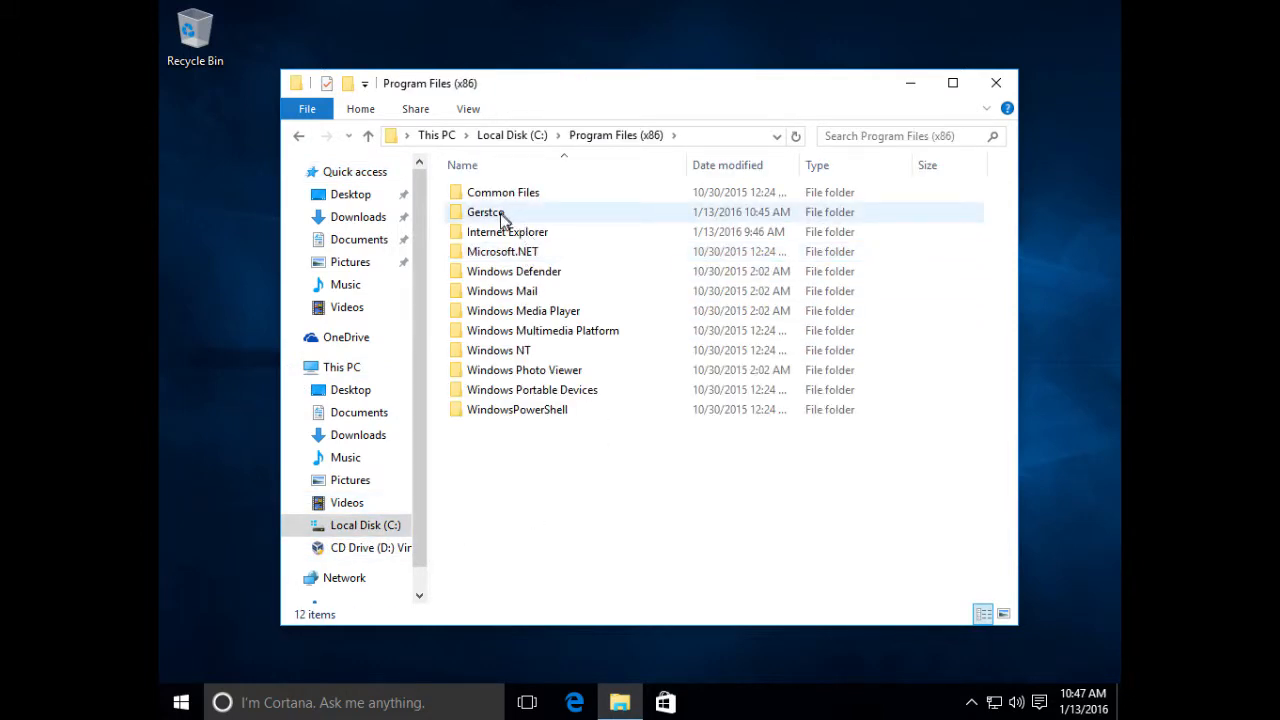
mouse_move(492, 221)
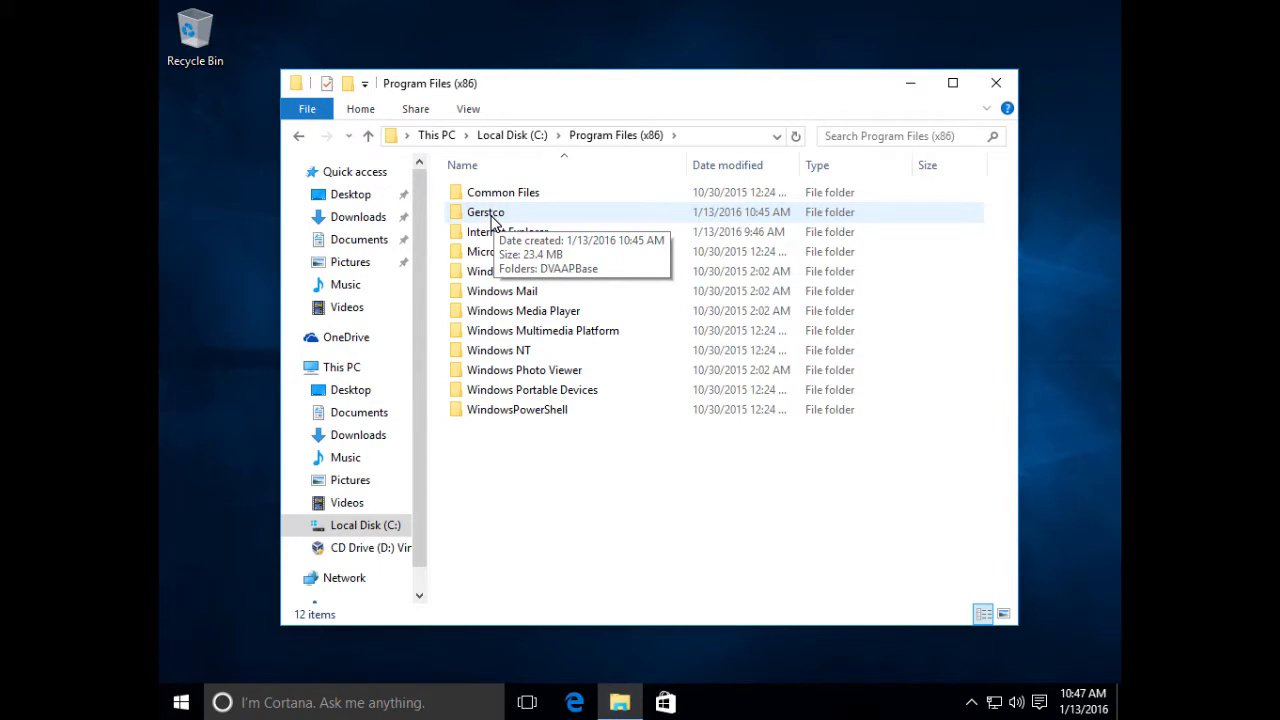
double_click(492, 214)
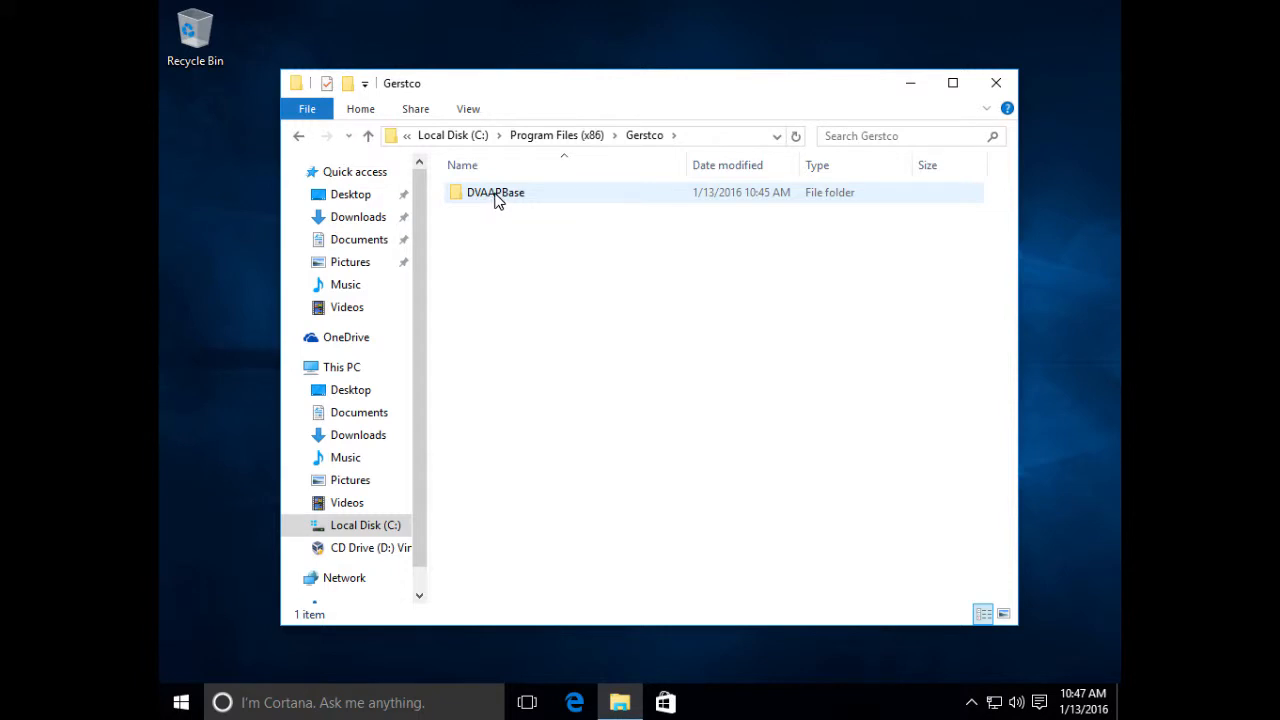
double_click(497, 198)
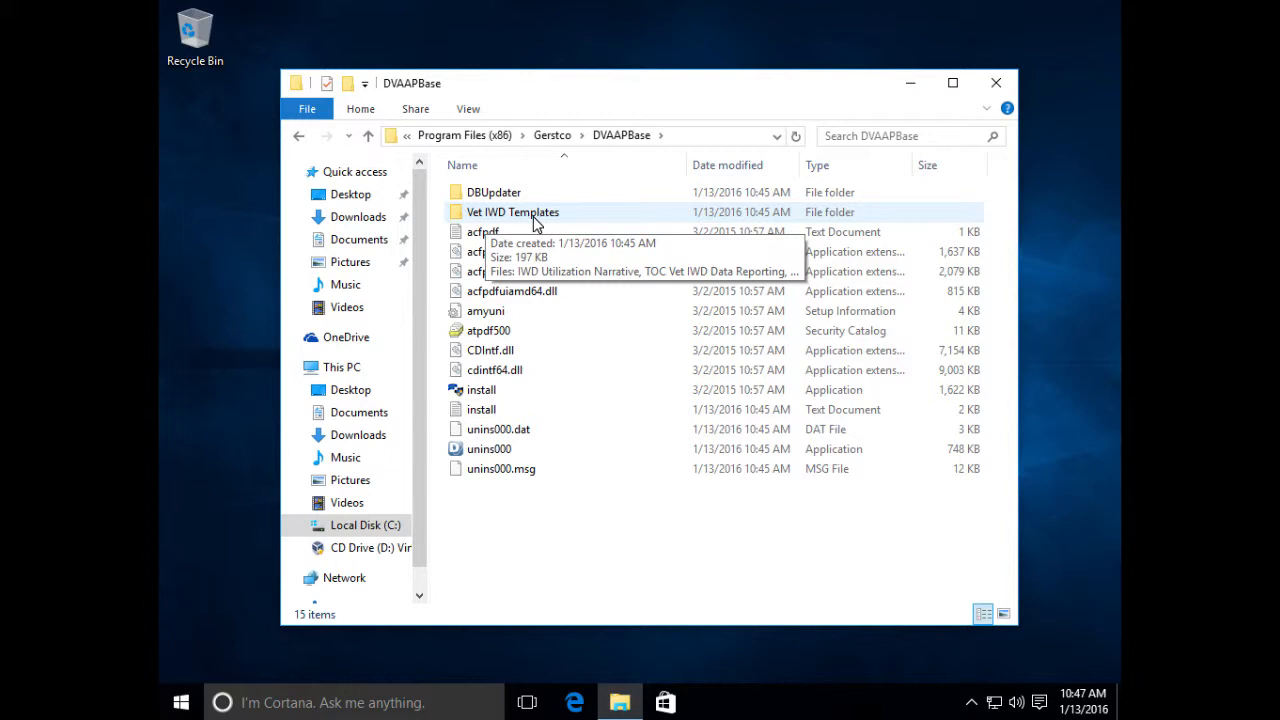
click(528, 213)
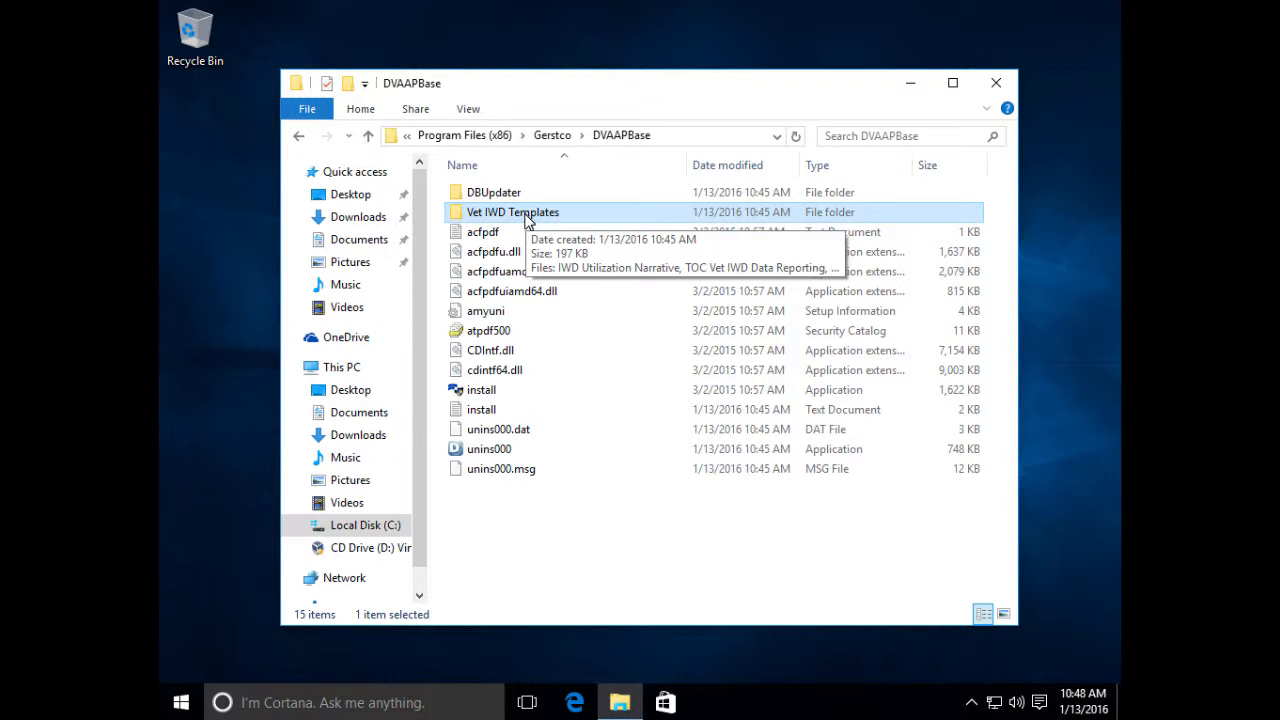
double_click(527, 219)
- Copy Vet IWD Templates into Documents, then open DVAAPBase's DBUpdater folder
right_click(528, 218)
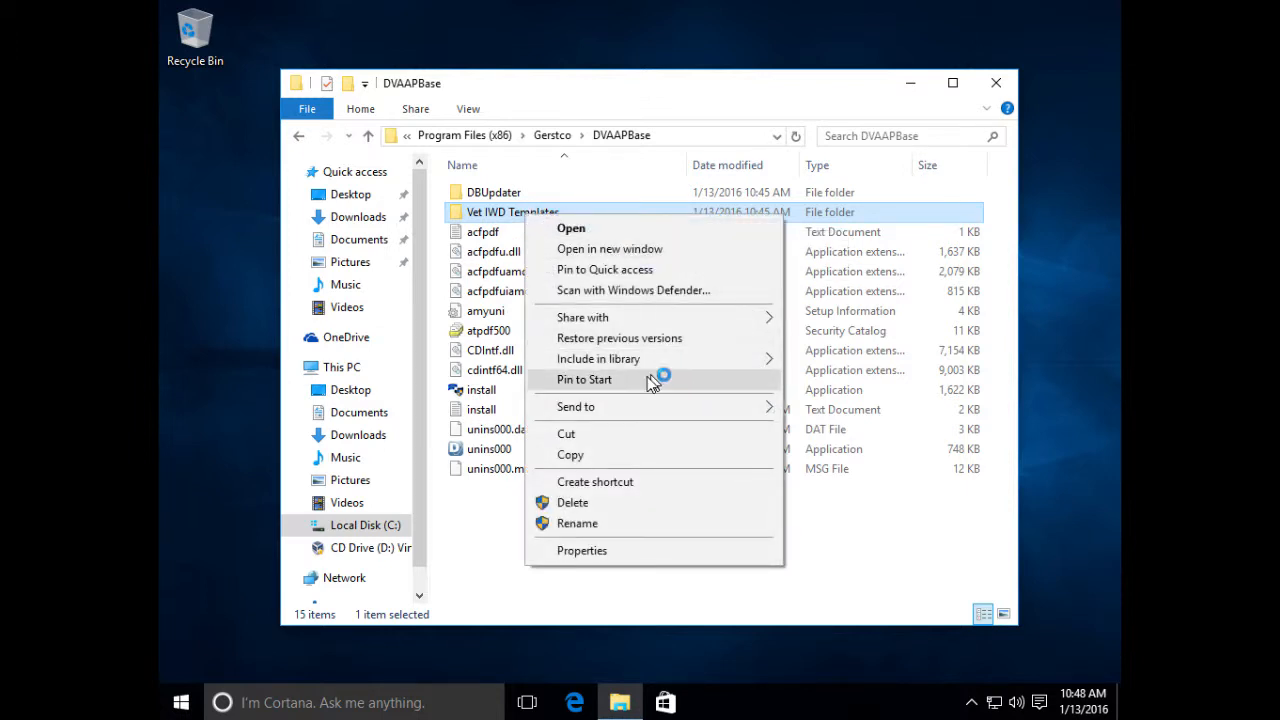
click(609, 454)
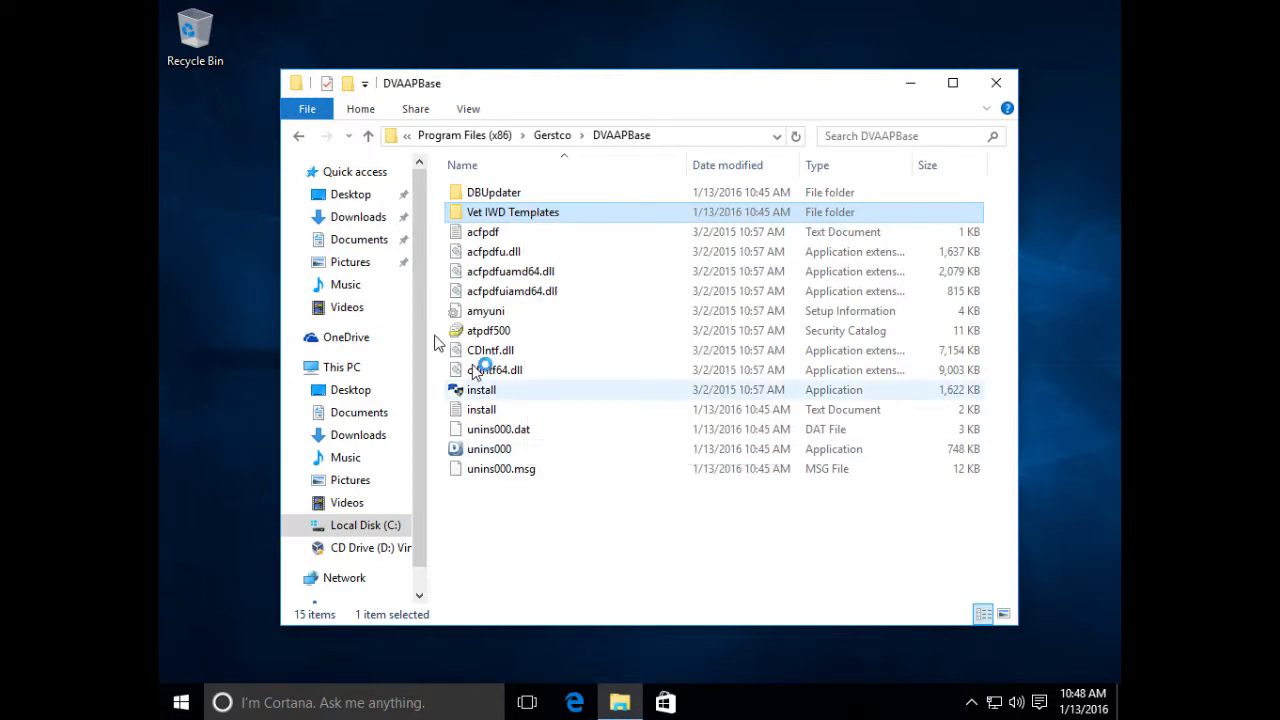
click(360, 241)
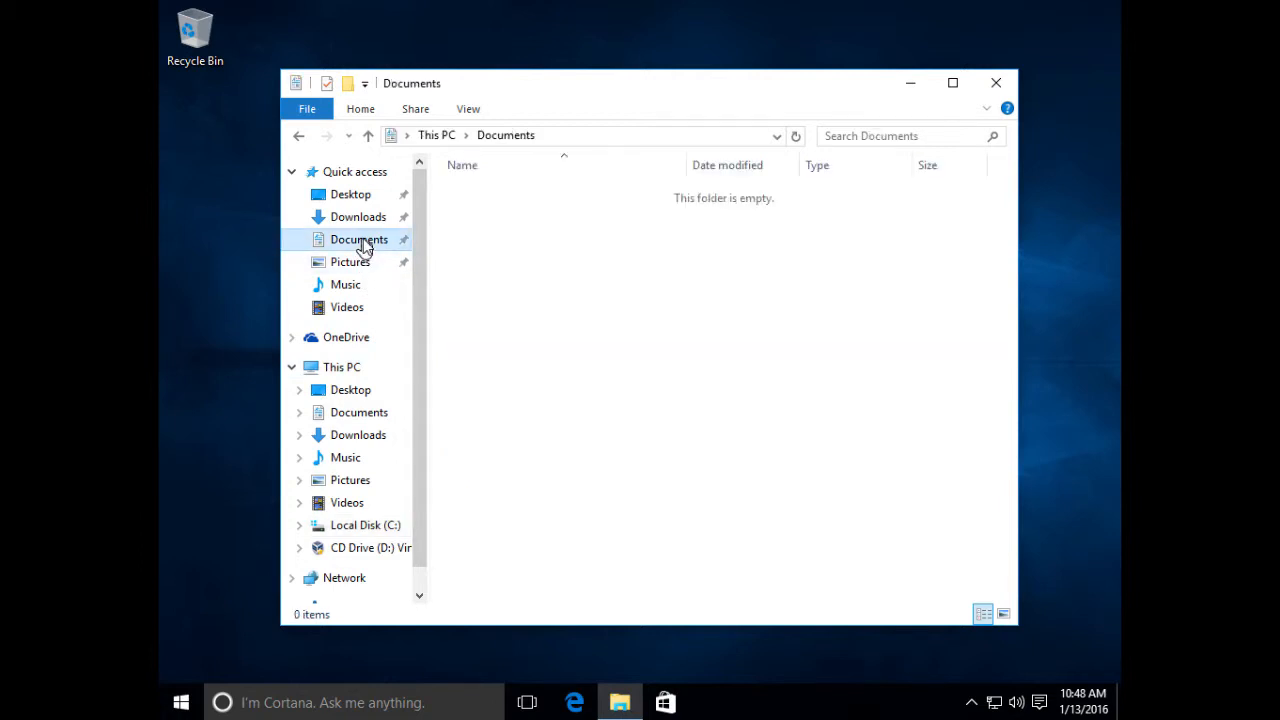
right_click(465, 240)
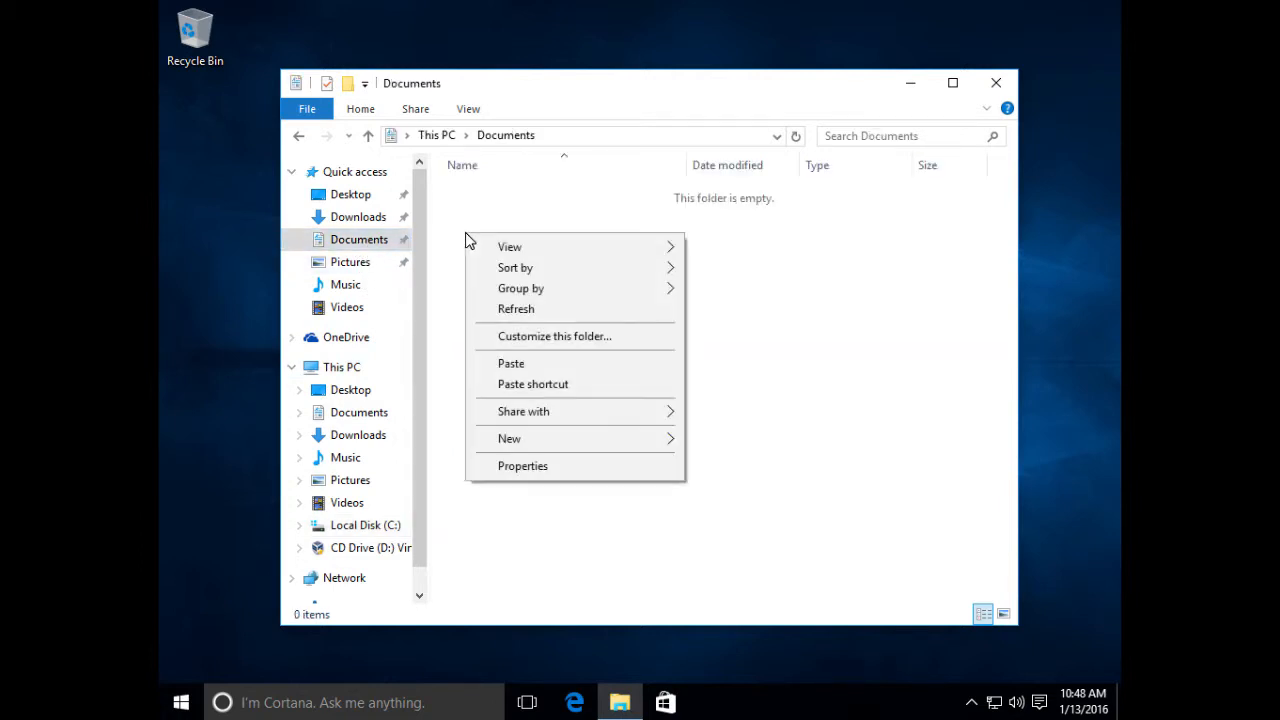
click(538, 369)
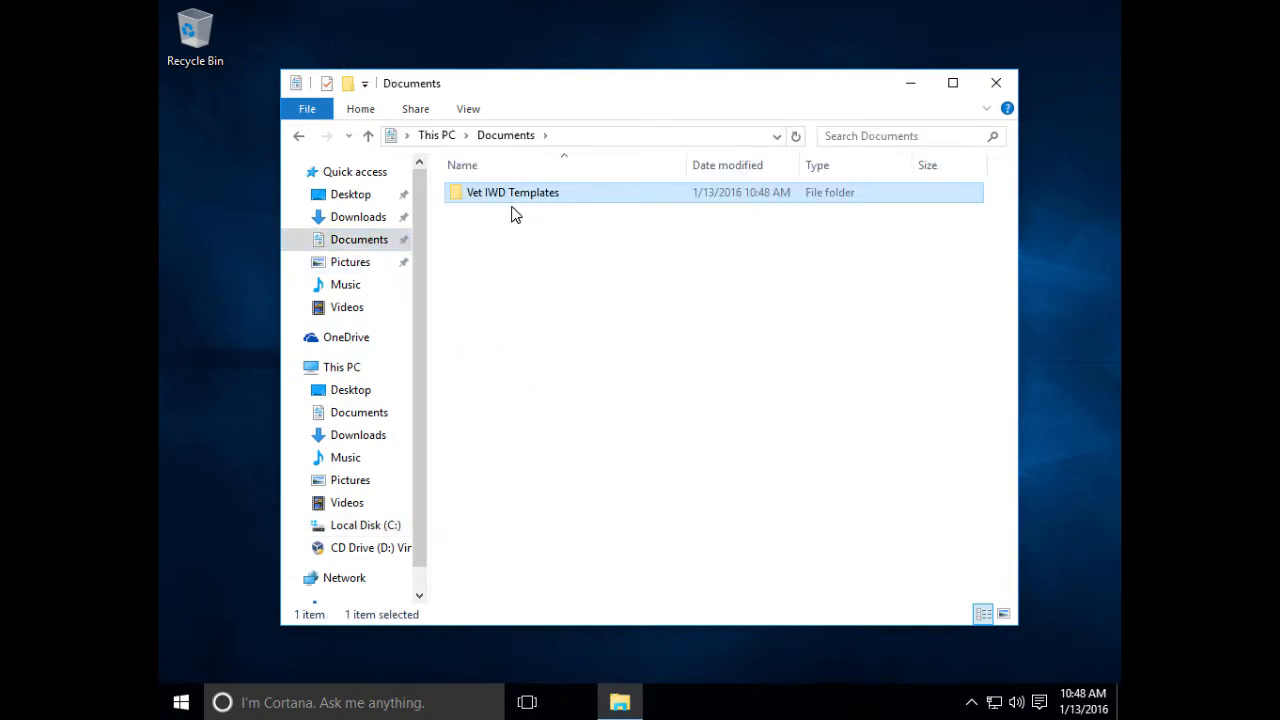
key(alt+Left)
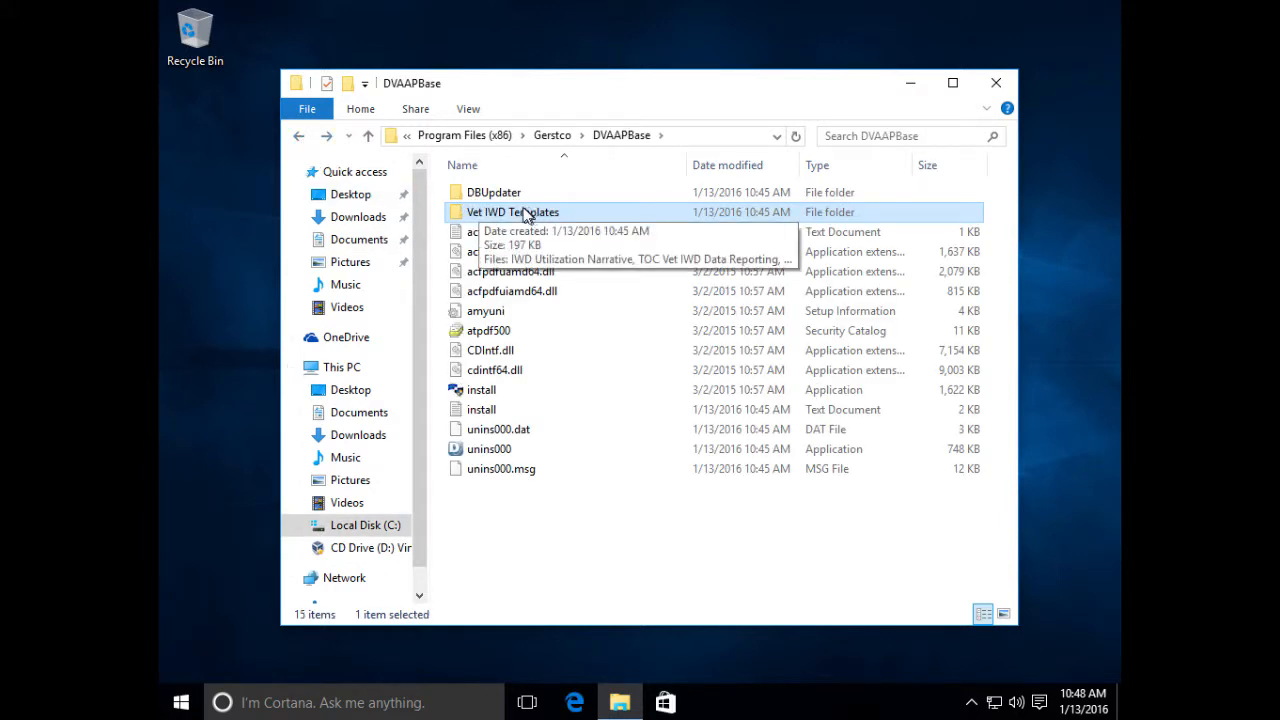
double_click(496, 194)
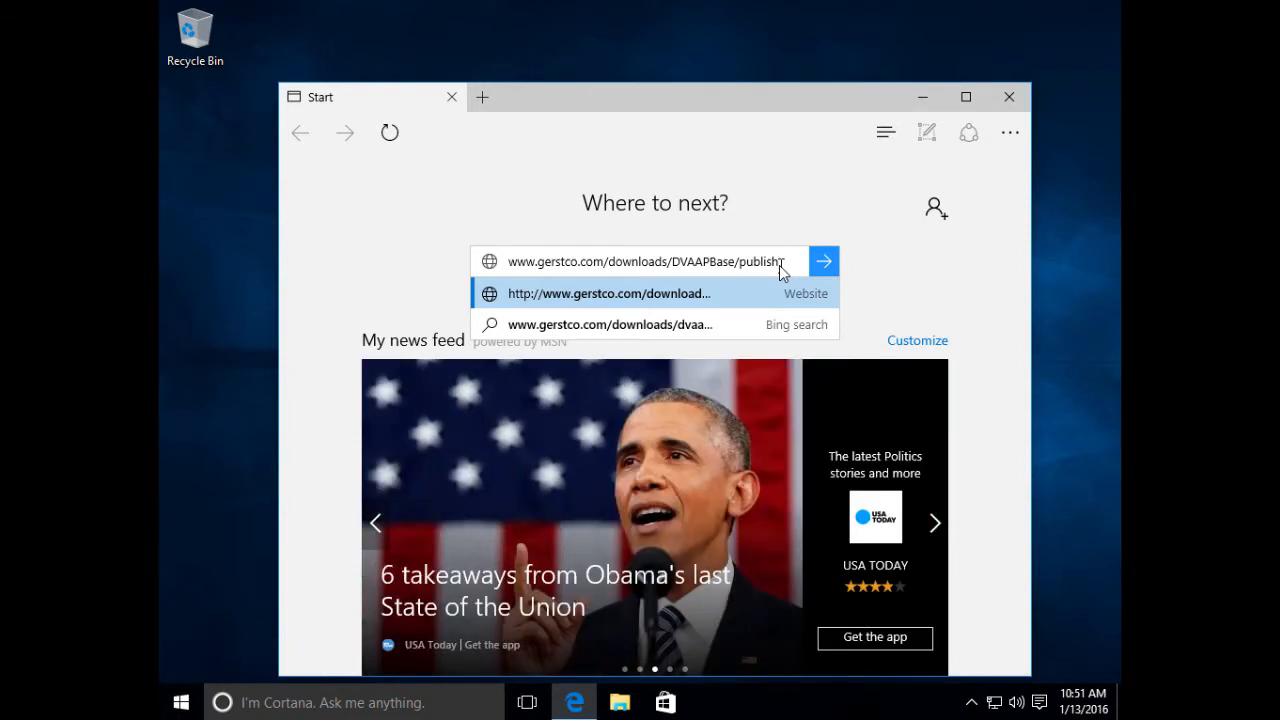
- Load the DVAAPBase publish.htm installer page and download setup.exe with its Install button
click(824, 268)
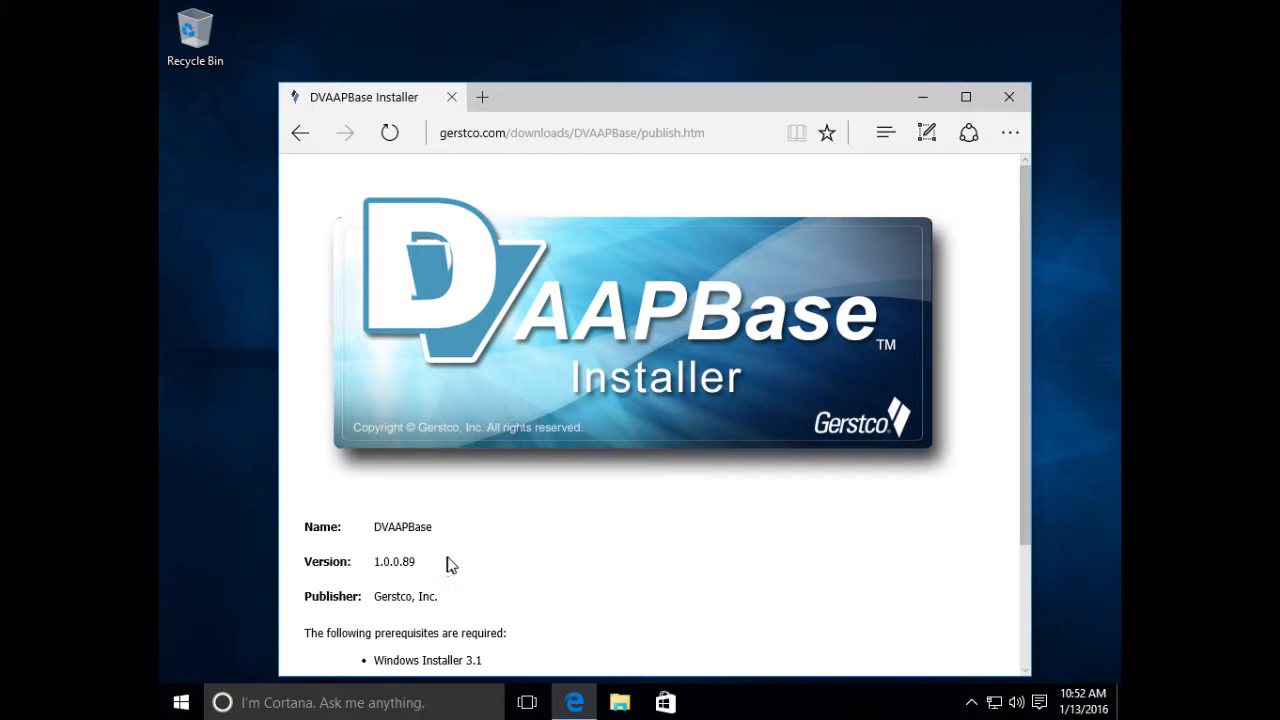
scroll(448, 565, down, 3)
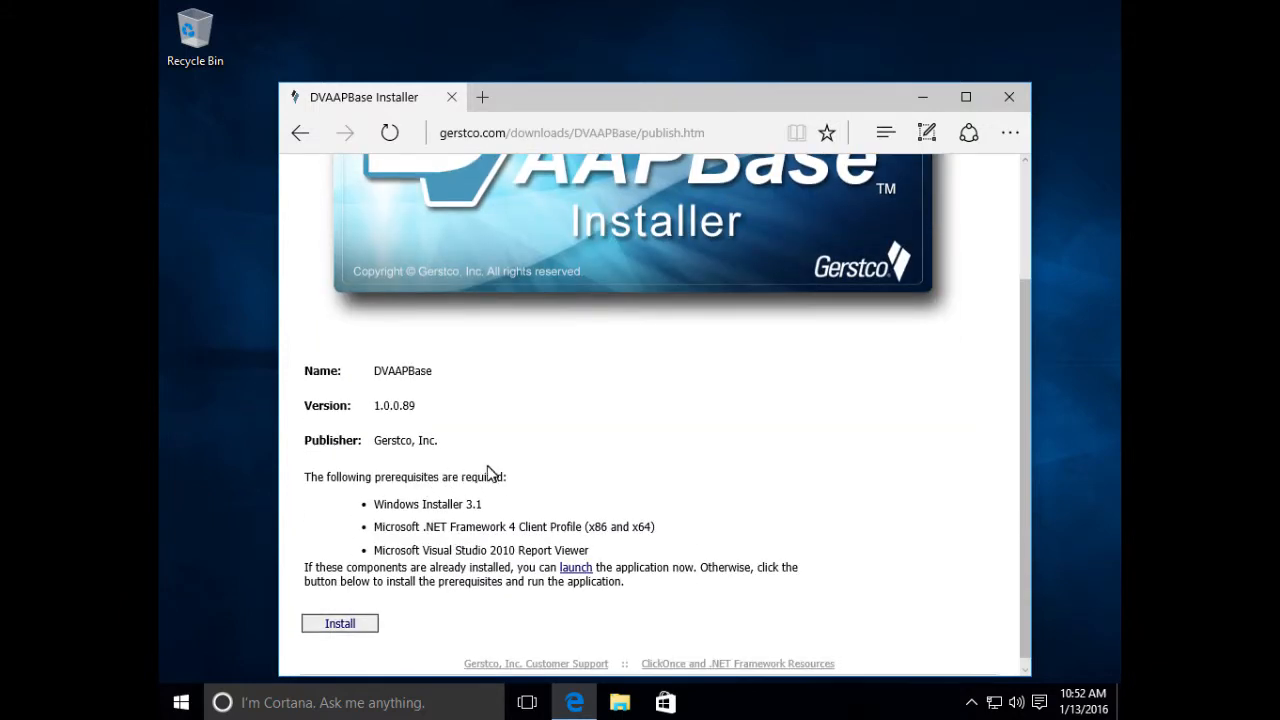
scroll(500, 530, down, 1)
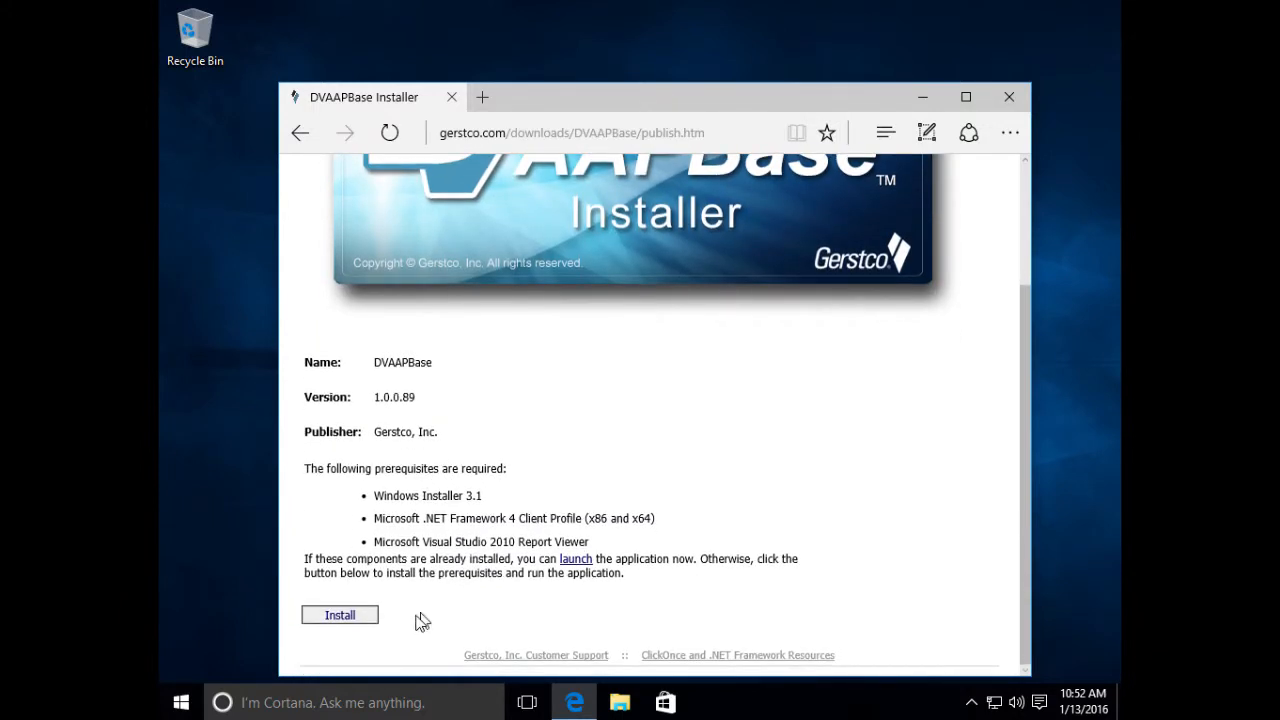
click(357, 620)
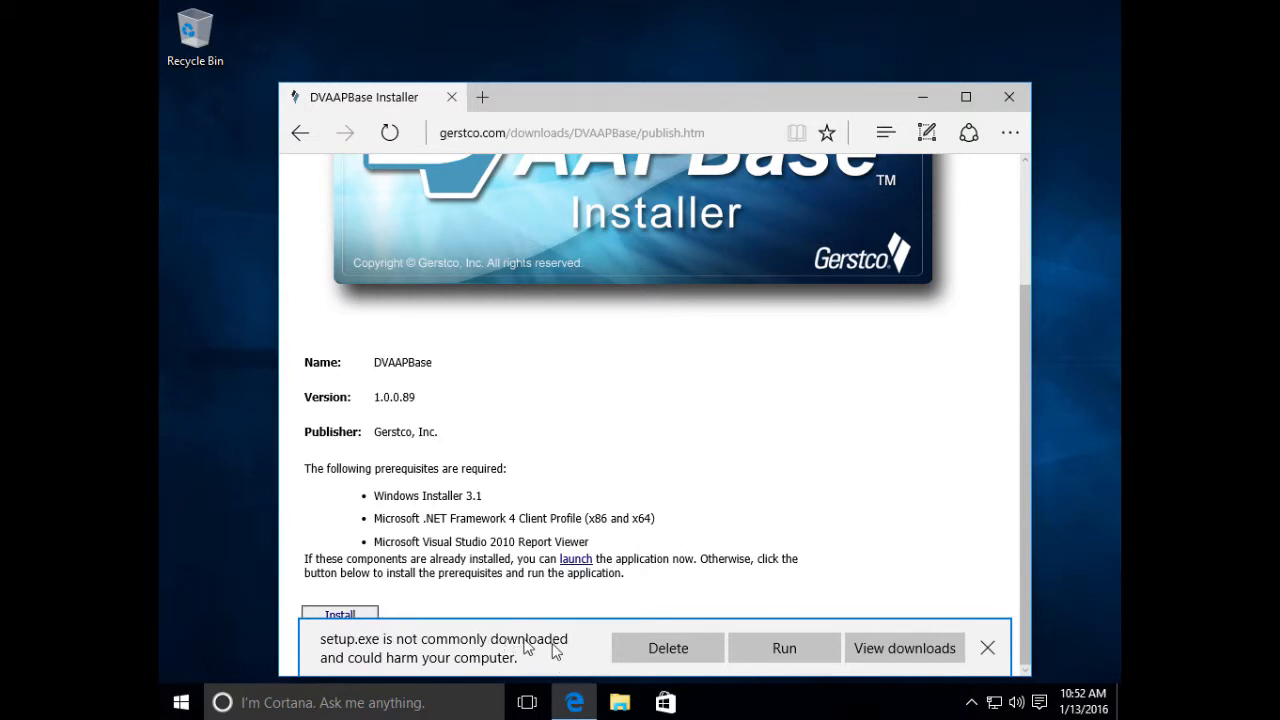
- Run the downloaded setup.exe and approve it in SmartScreen with the administrator password
click(801, 657)
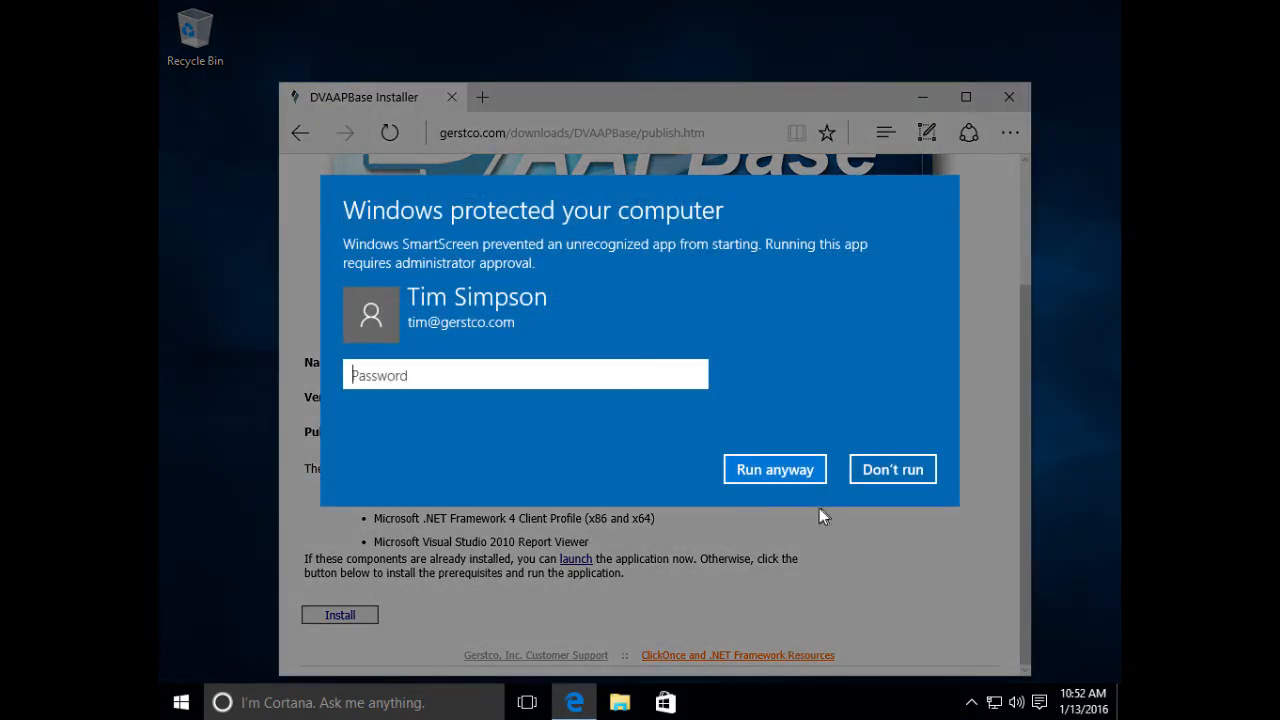
click(466, 378)
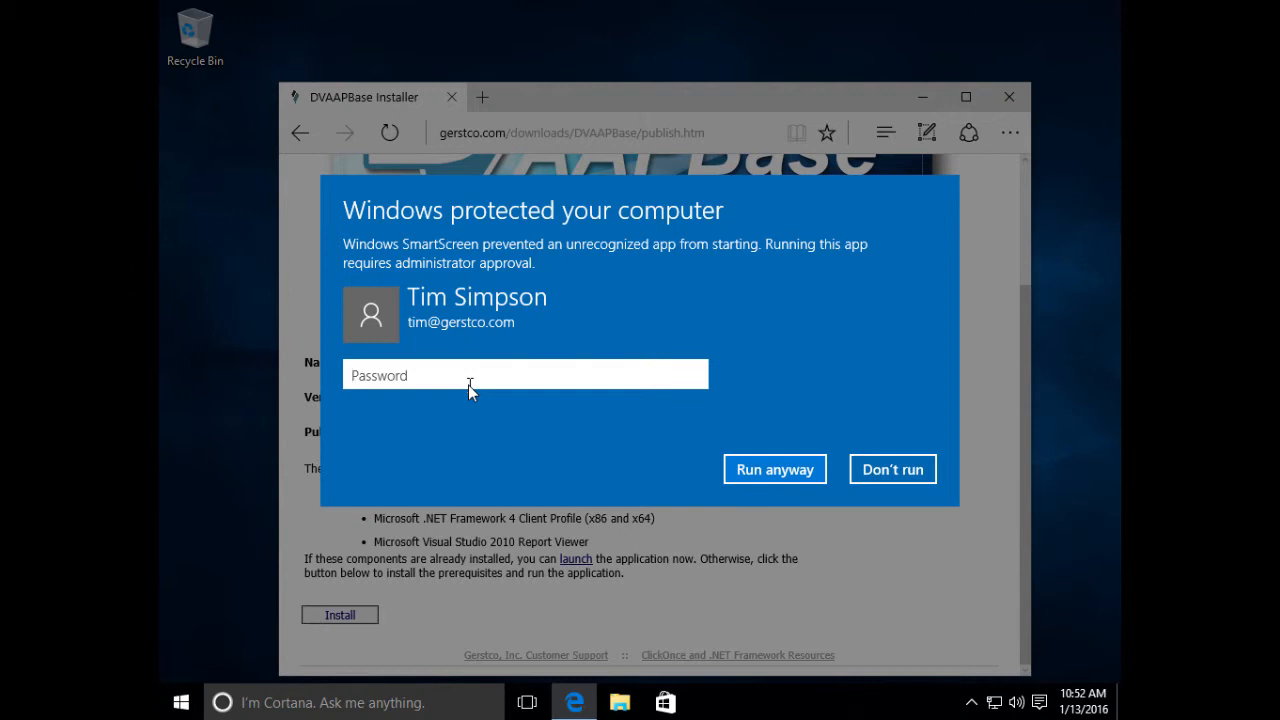
click(780, 474)
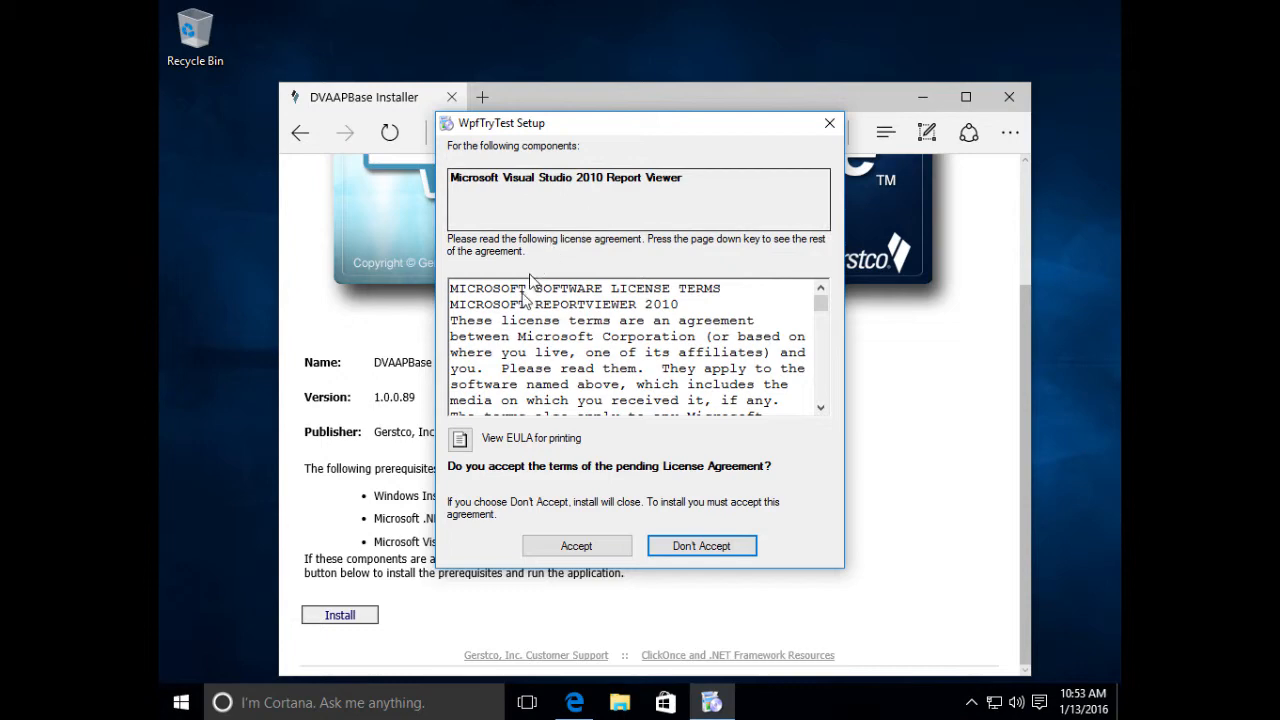
- Accept the Report Viewer 2010 licence and approve ReportViewer.exe with the administrator password
click(580, 547)
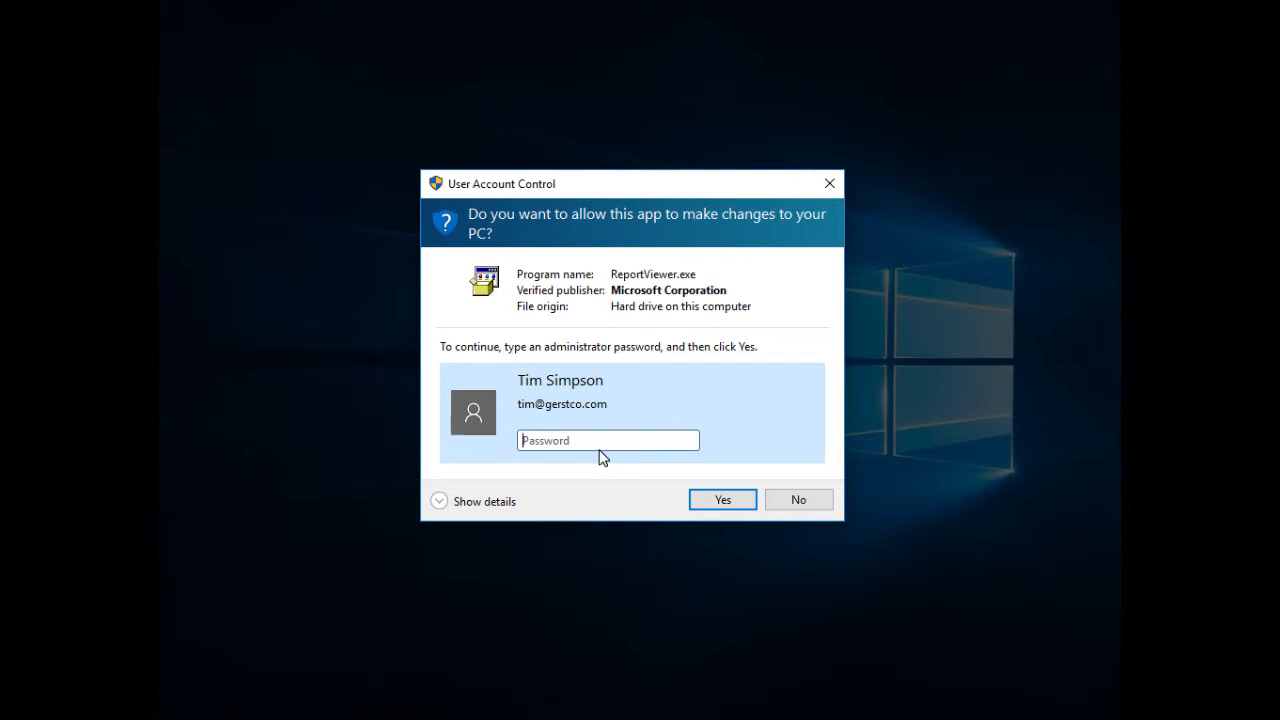
text(•••••••••••)
click(706, 500)
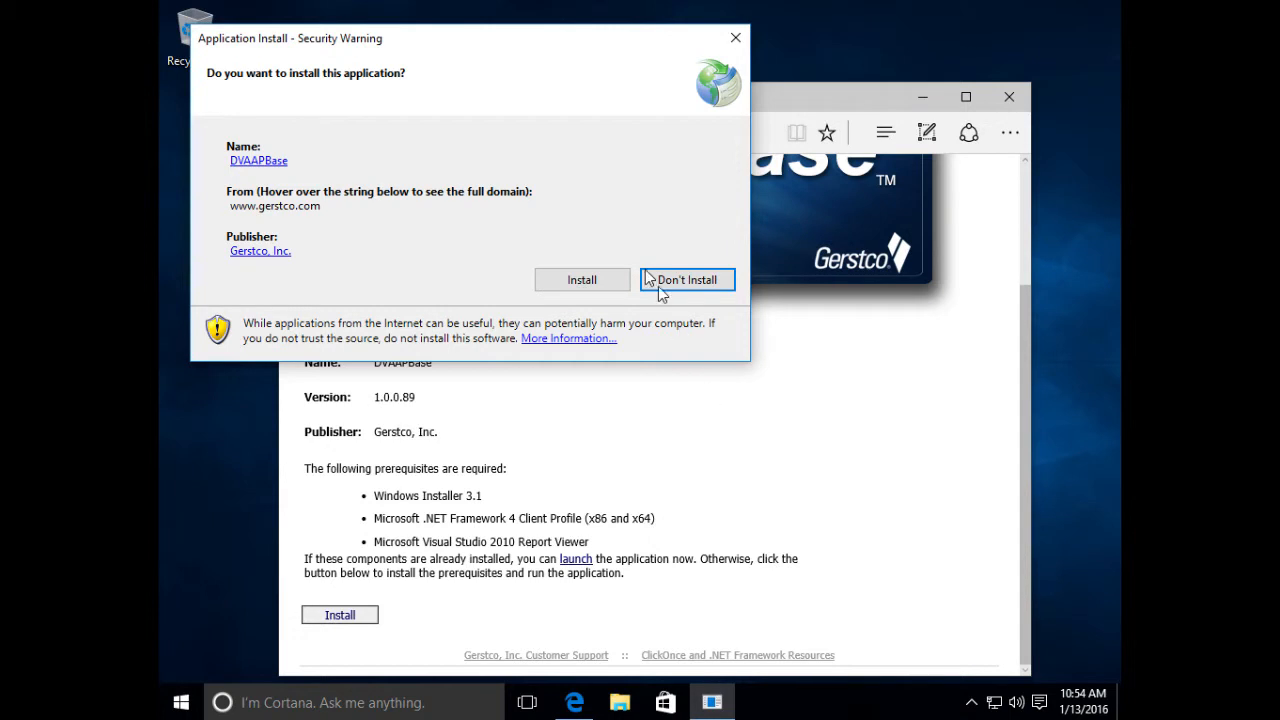
- Confirm installing DVAAPBase from gerstco.com in the ClickOnce security warning
click(577, 280)
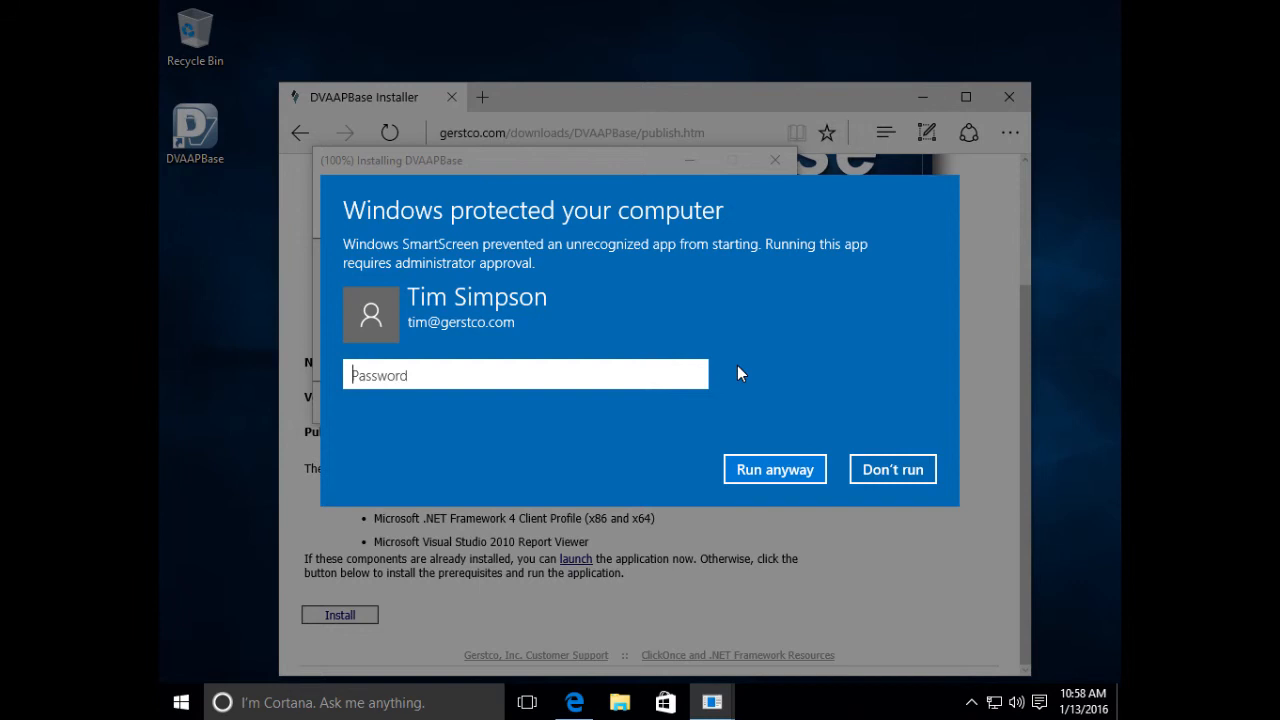
- Enter the administrator password in the SmartScreen prompt and run DVAAPBase anyway
click(576, 376)
text(•••••••••••)
click(764, 469)
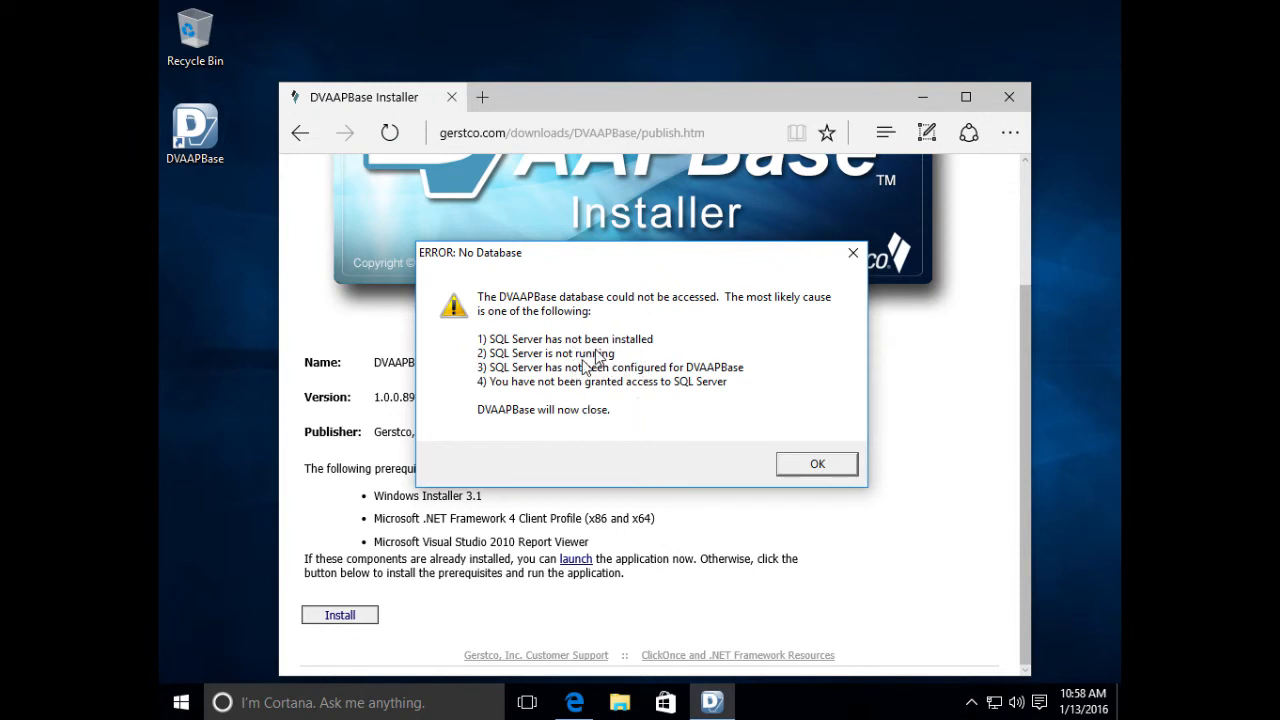
- Dismiss DVAAPBase's No Database error, then scroll Edge's SQL Server Editions page to the Express download
click(827, 465)
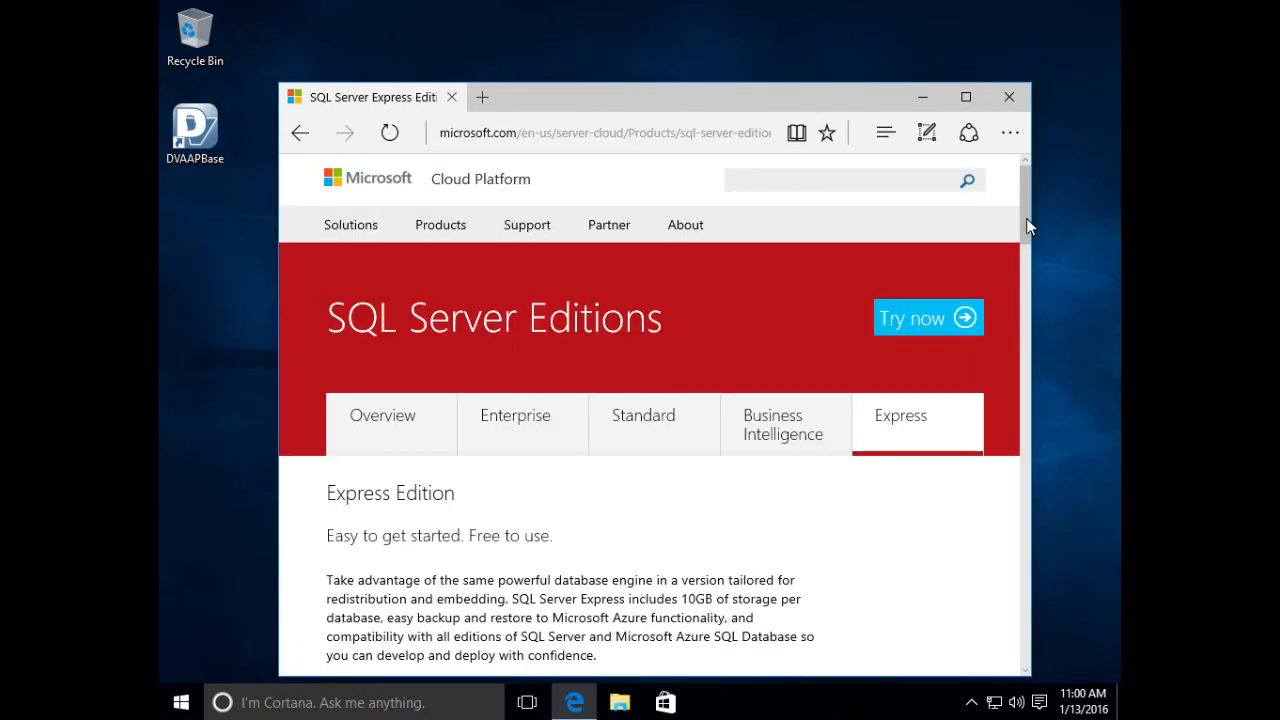
scroll(1026, 242, down, 3)
drag(1026, 246, 1026, 228)
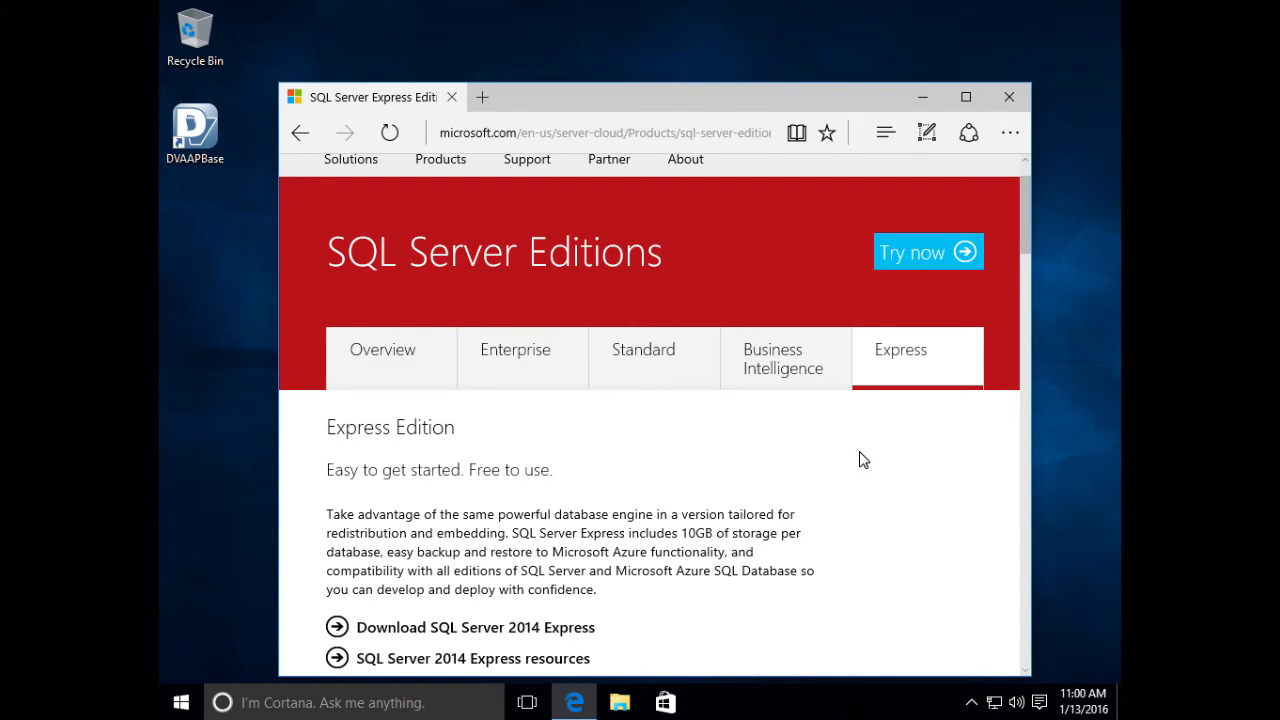